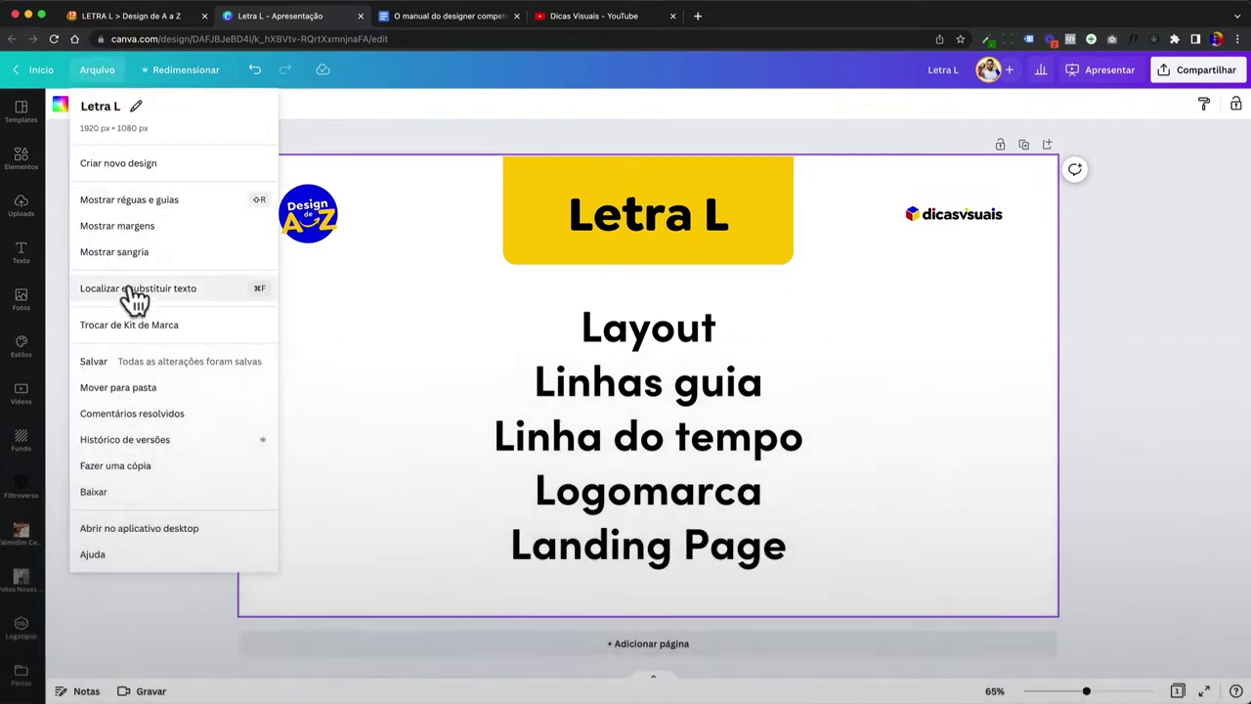
Step: Show the page margins and line up the dicasvisuais and Design de A a Z logos with the side margin lines
click(125, 227)
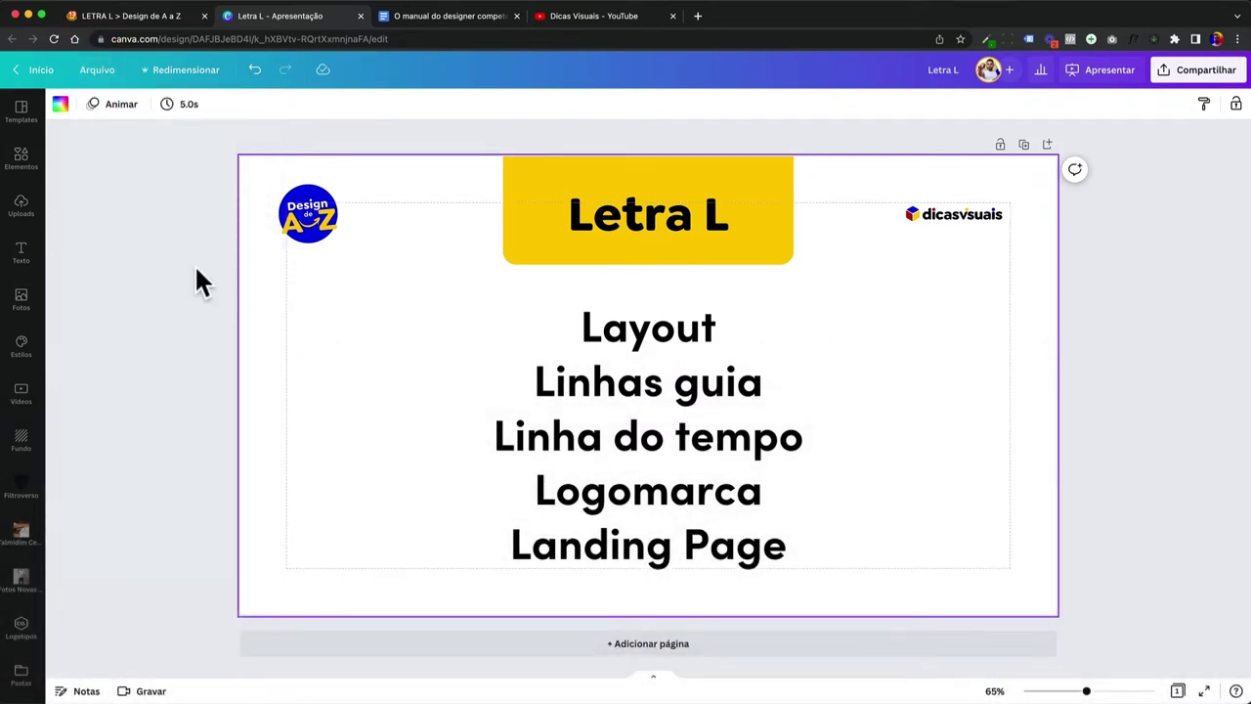
drag(385, 201, 293, 552)
drag(947, 215, 953, 217)
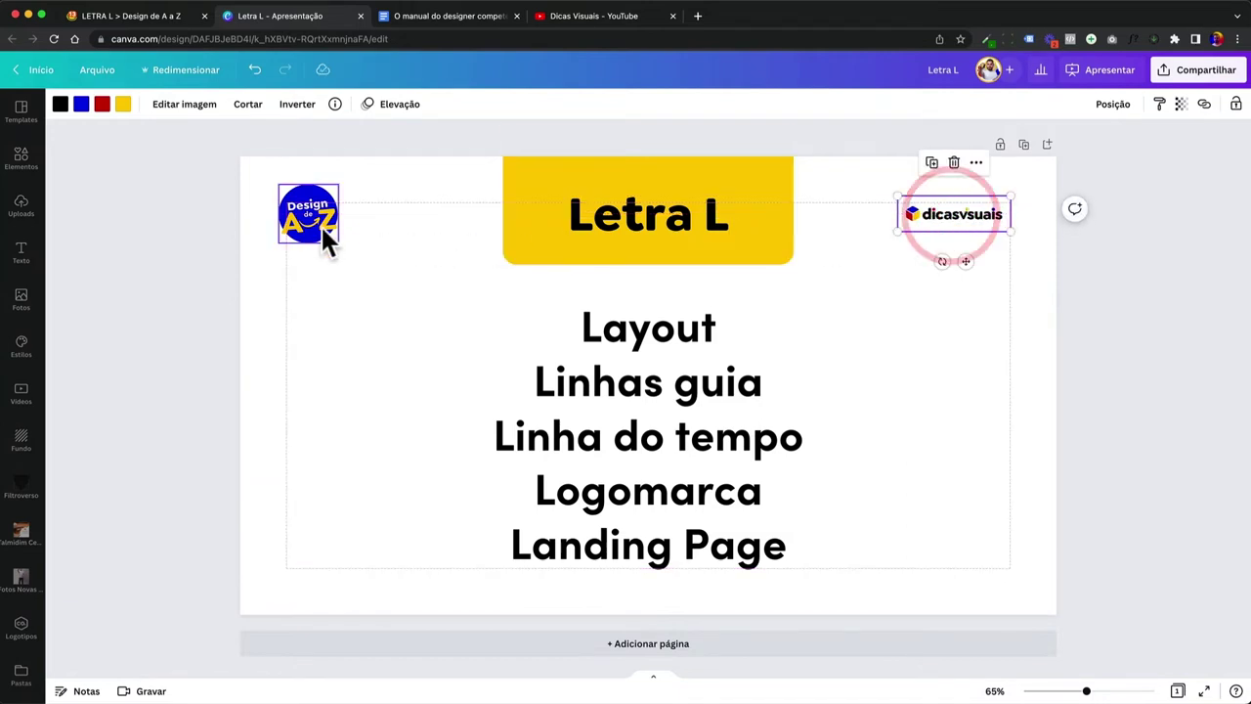
click(322, 227)
drag(323, 227, 328, 227)
click(342, 281)
Step: Select the Letra L title and the word list to check their placement within the margins
click(572, 235)
click(498, 238)
click(617, 217)
click(617, 215)
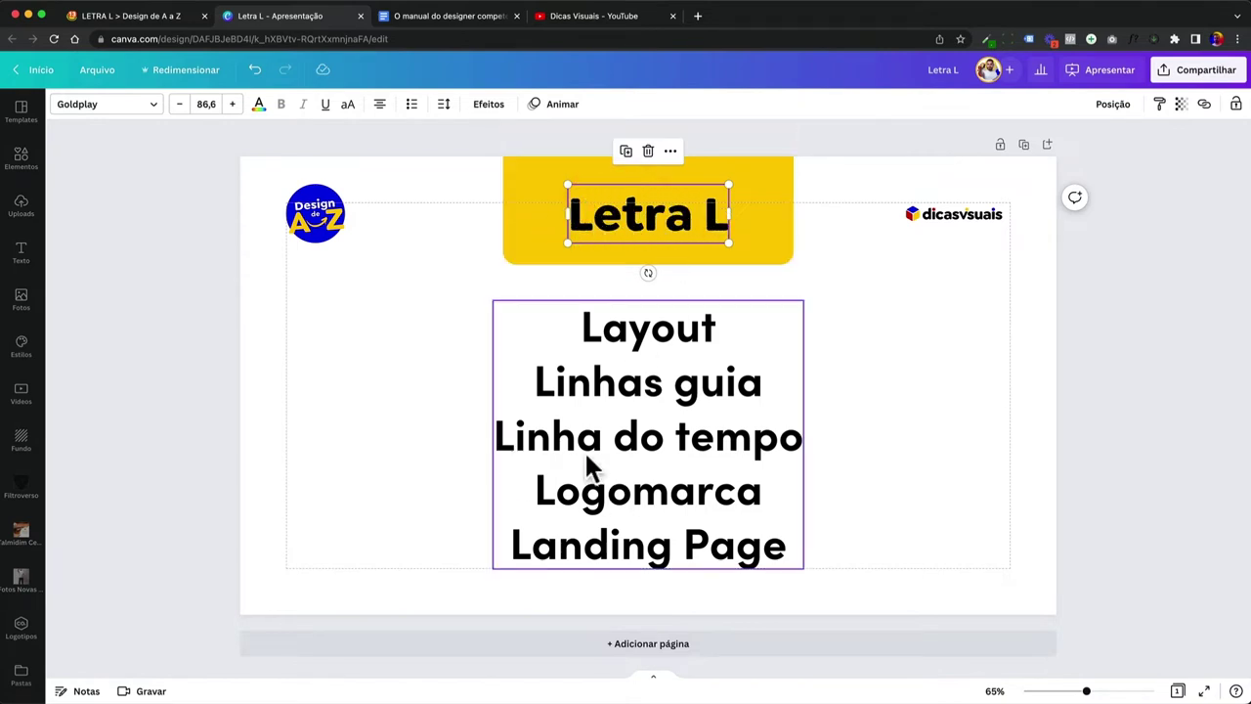
click(399, 535)
mouse_move(599, 512)
mouse_down()
mouse_move(595, 482)
mouse_move(598, 503)
mouse_up()
click(452, 464)
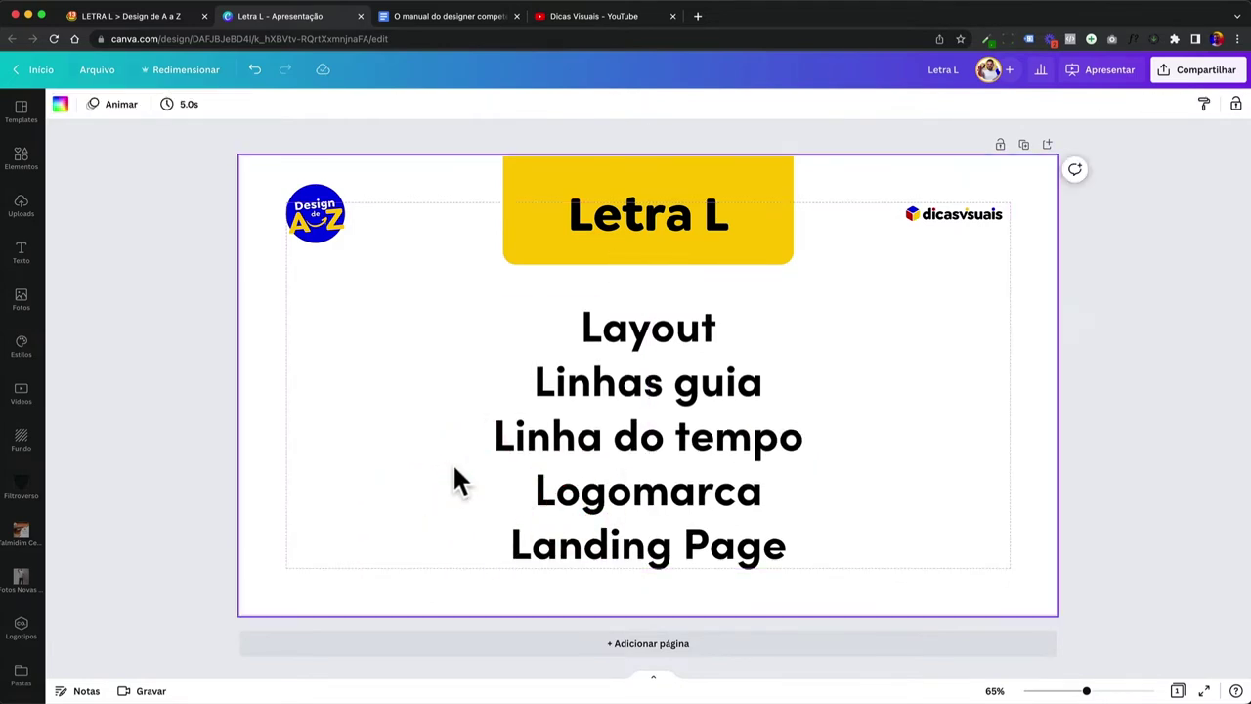
Step: Show the rulers and guides on the Letra L slide and try adjusting the guides
key(shift+r)
drag(331, 127, 411, 117)
mouse_move(659, 293)
mouse_down()
mouse_move(357, 313)
mouse_move(658, 315)
mouse_up()
click(457, 340)
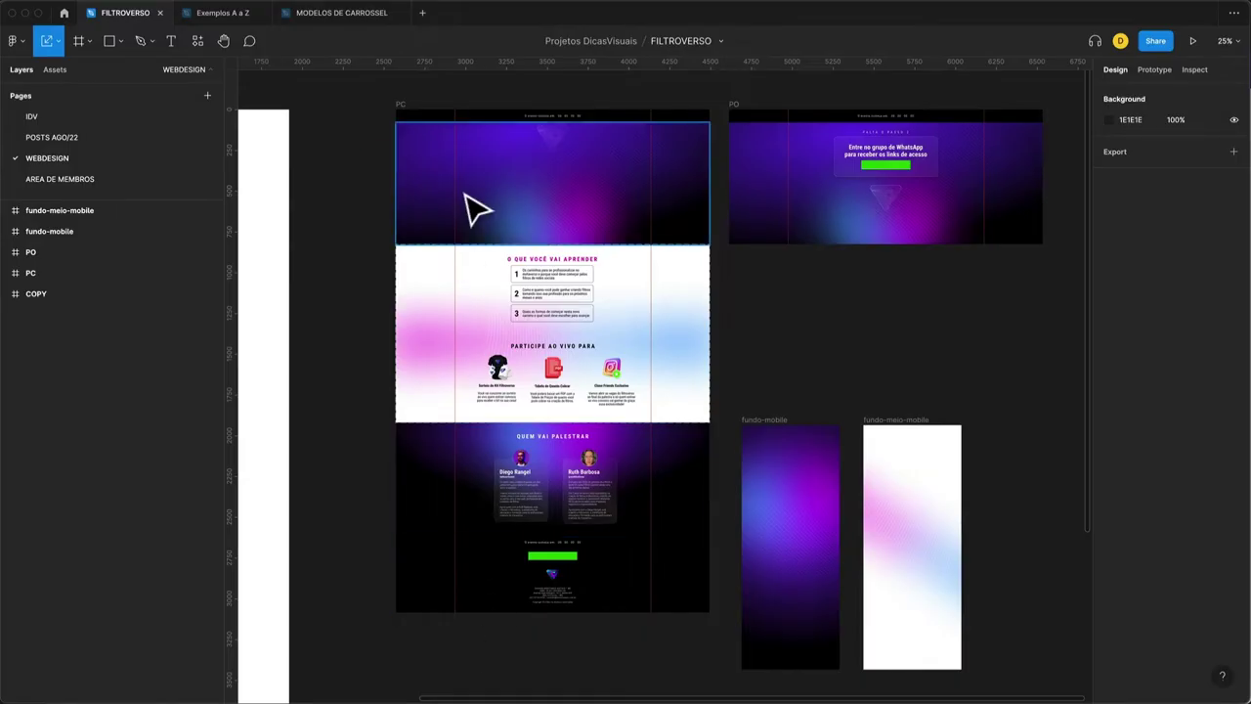
Step: Switch to the FILTROVERSO file in Figma, select the PC frame and expand its layers
scroll(469, 206, up, 5)
scroll(469, 206, down, 3)
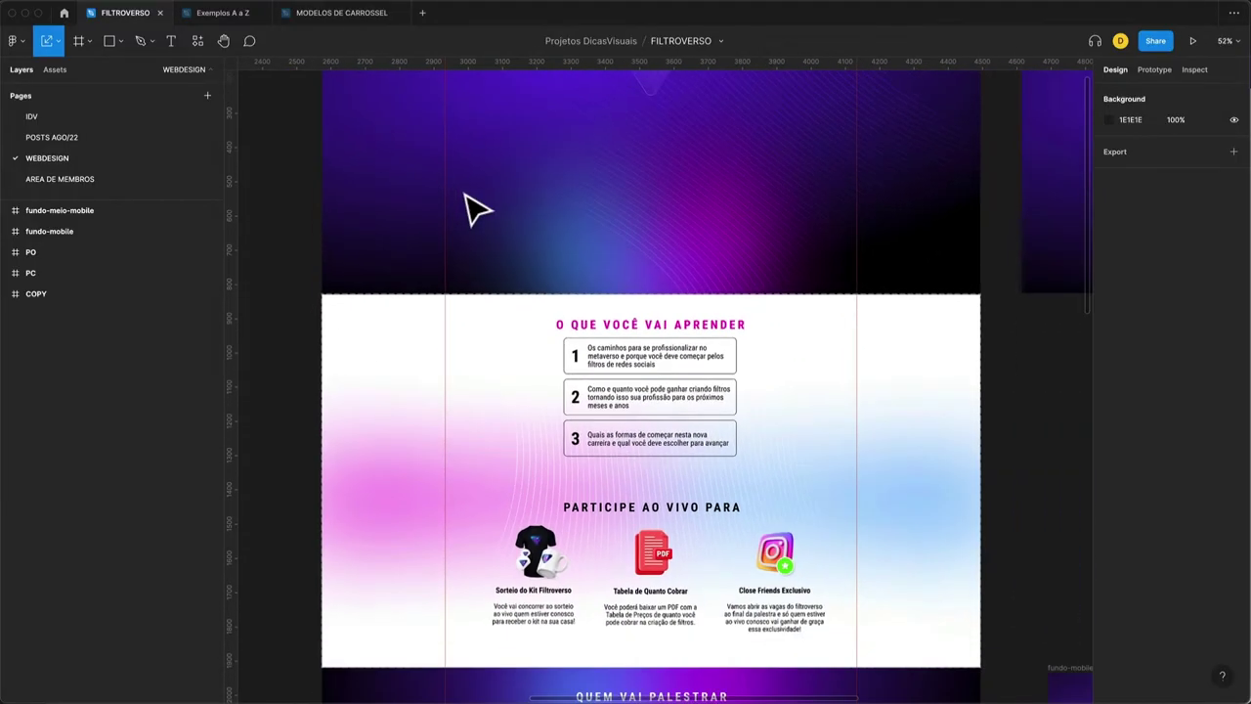
scroll(469, 206, up, 3)
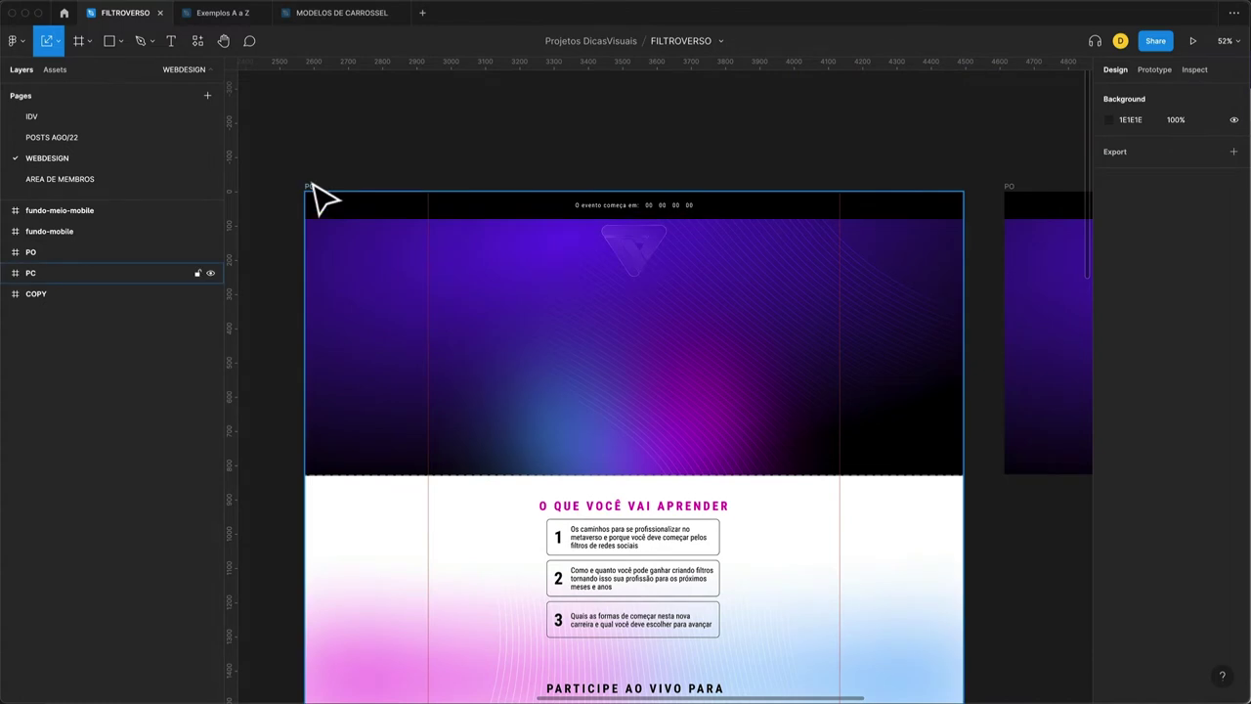
click(310, 186)
click(8, 273)
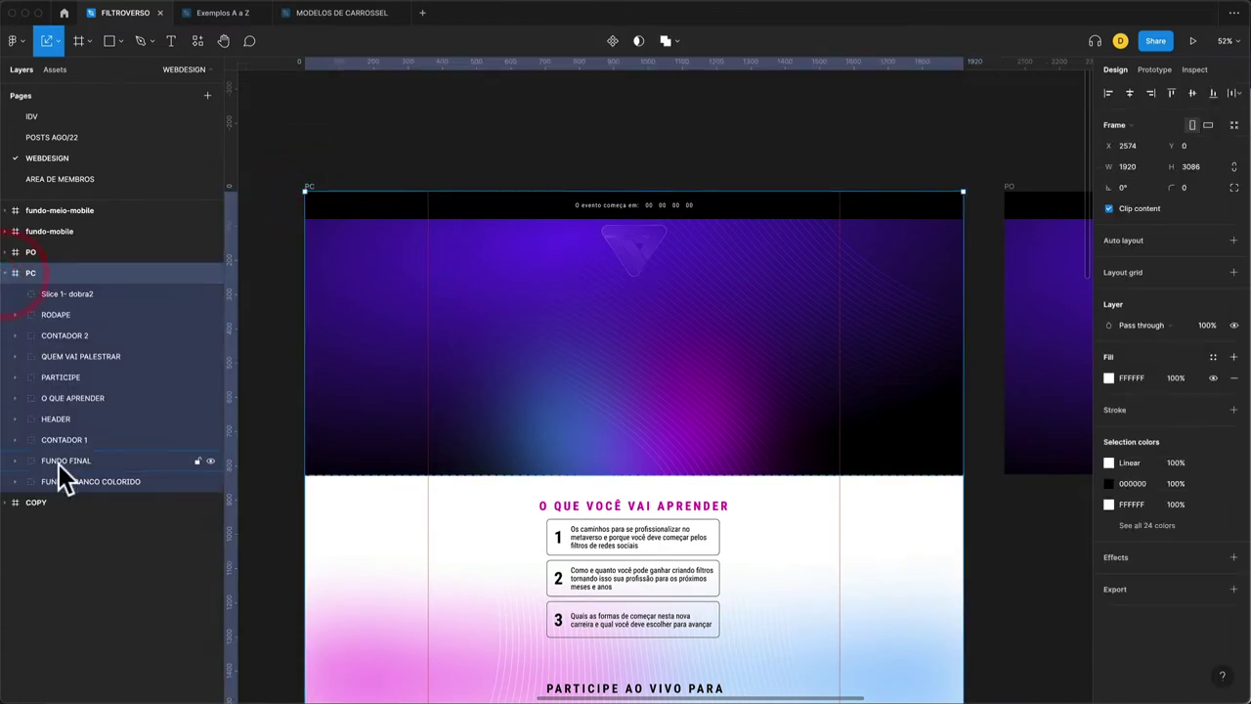
Step: Unhide the headline, the 24 DE AGOSTO date and the form rectangles in the HEADER group, and collapse the group
click(49, 419)
click(16, 418)
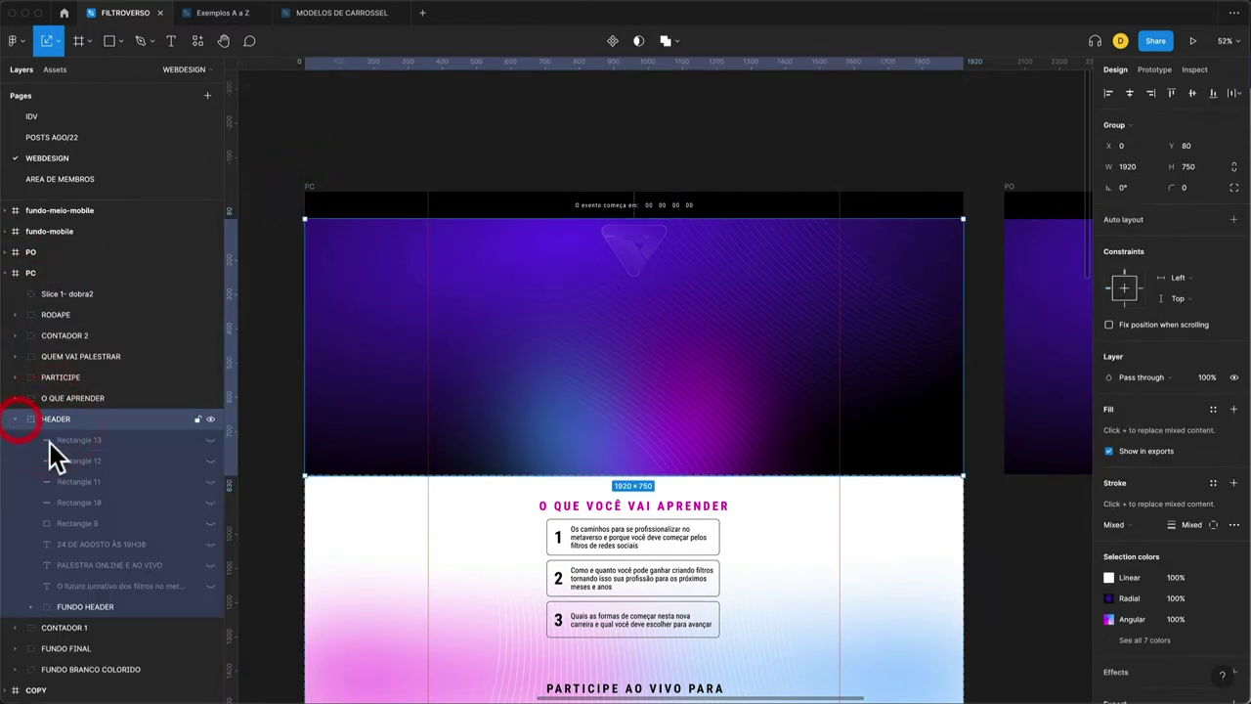
drag(210, 584, 210, 478)
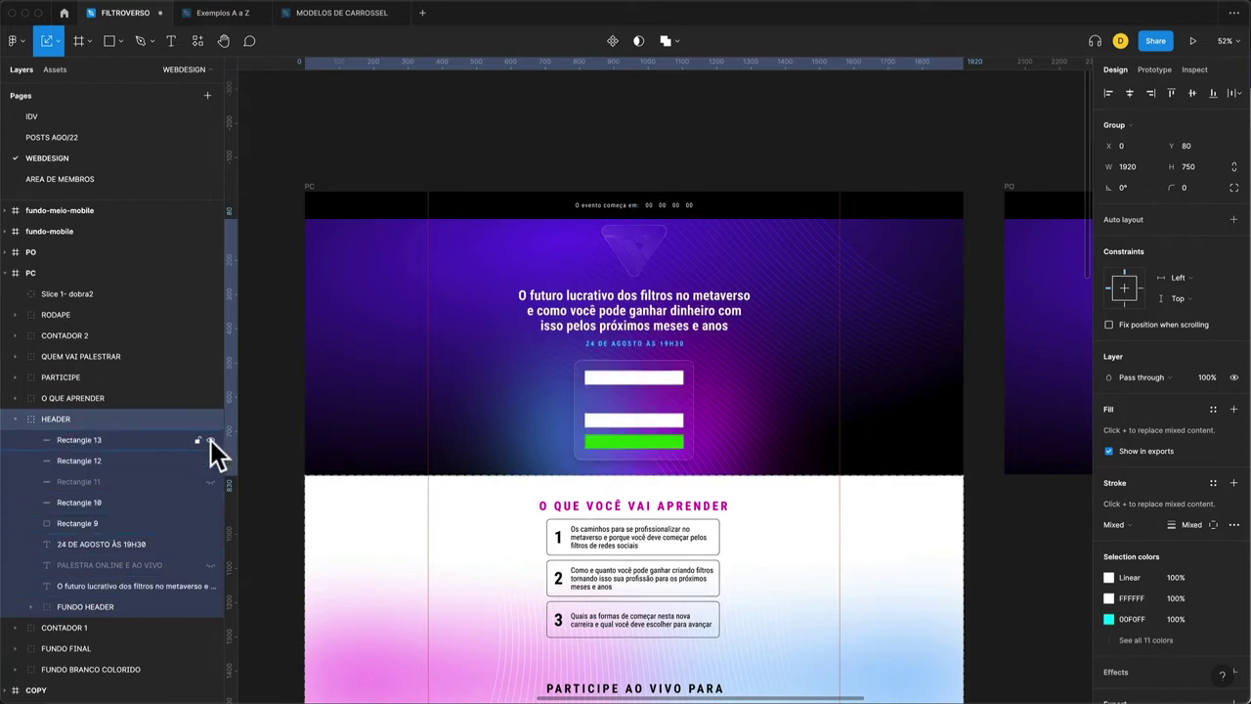
click(212, 481)
click(14, 418)
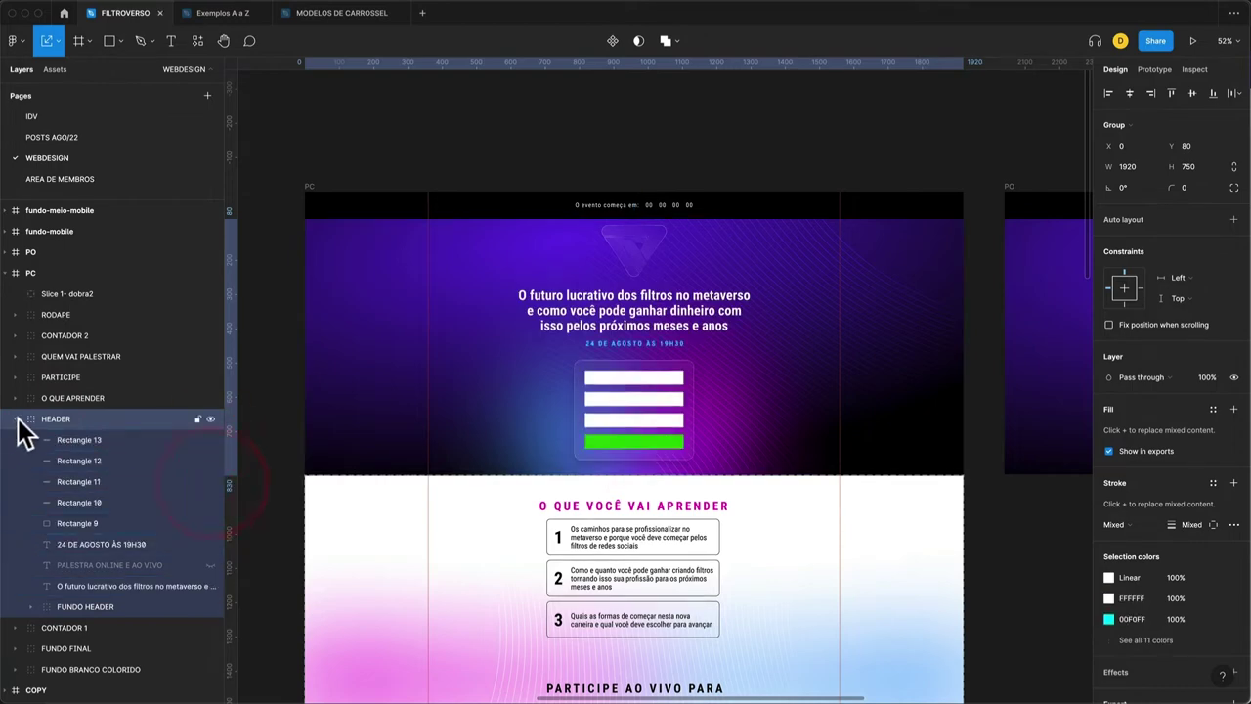
Step: Select the PC frame to check its width, and deselect it
scroll(523, 242, down, 2)
scroll(522, 242, up, 2)
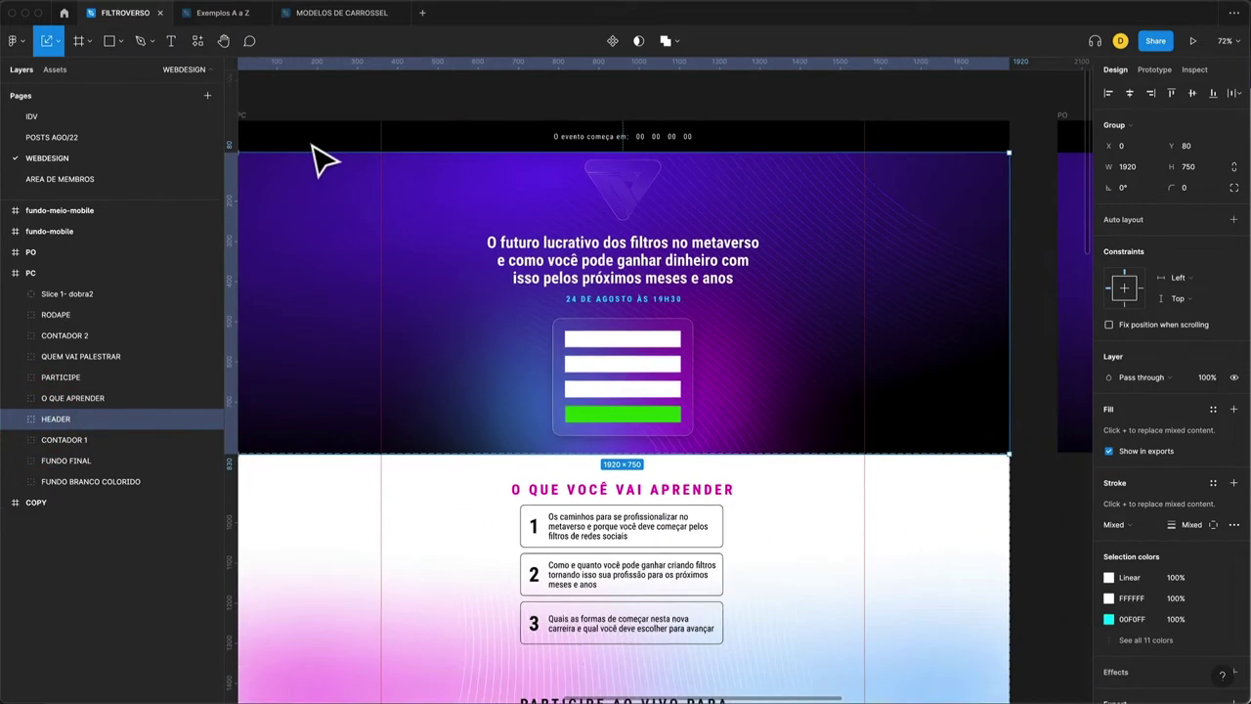
click(243, 116)
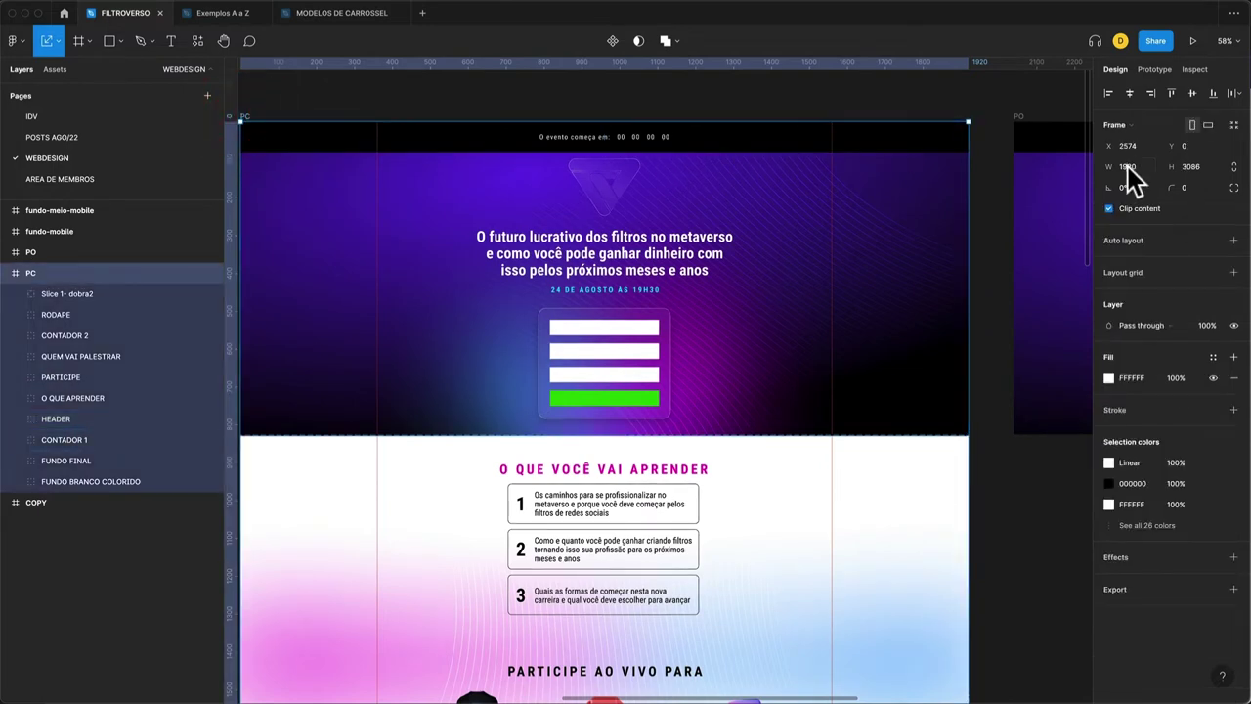
click(409, 108)
Step: Draw a rectangle about 523 px high at the PC frame's upper edge, set its width to 1200 and centre it horizontally
key(r)
mouse_move(377, 120)
mouse_down()
mouse_move(798, 332)
mouse_move(828, 318)
mouse_up()
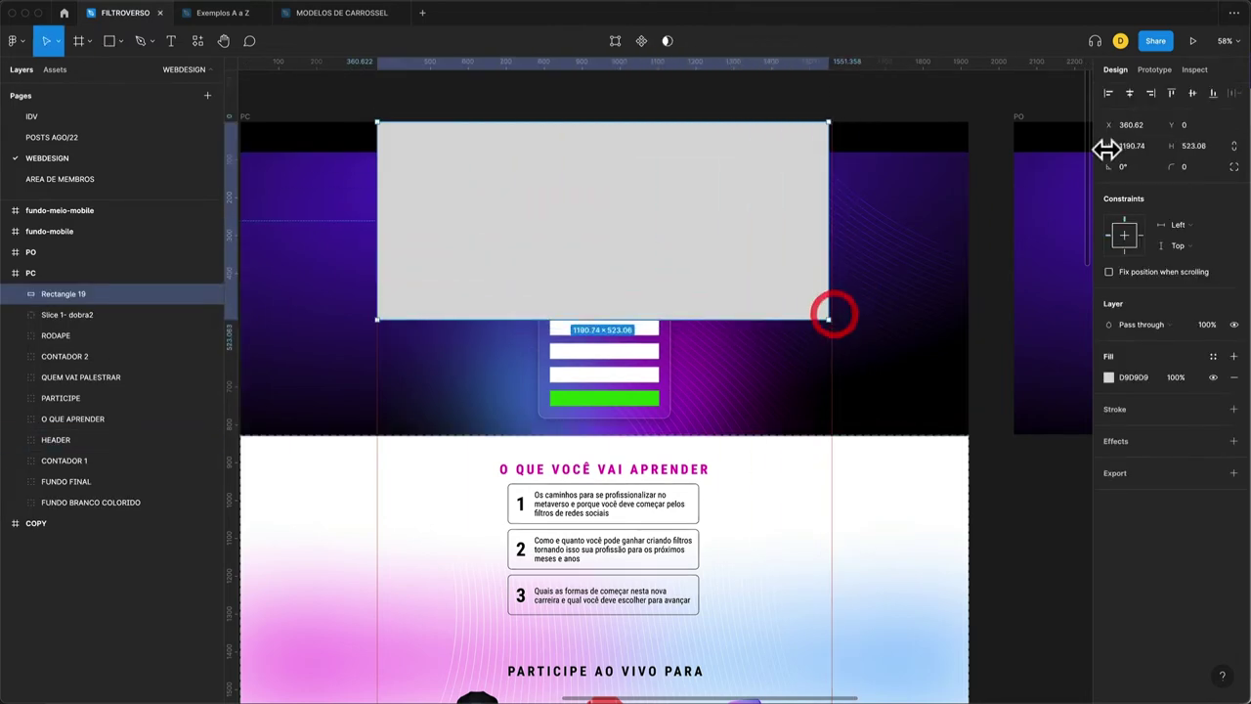
click(1129, 147)
key(Return)
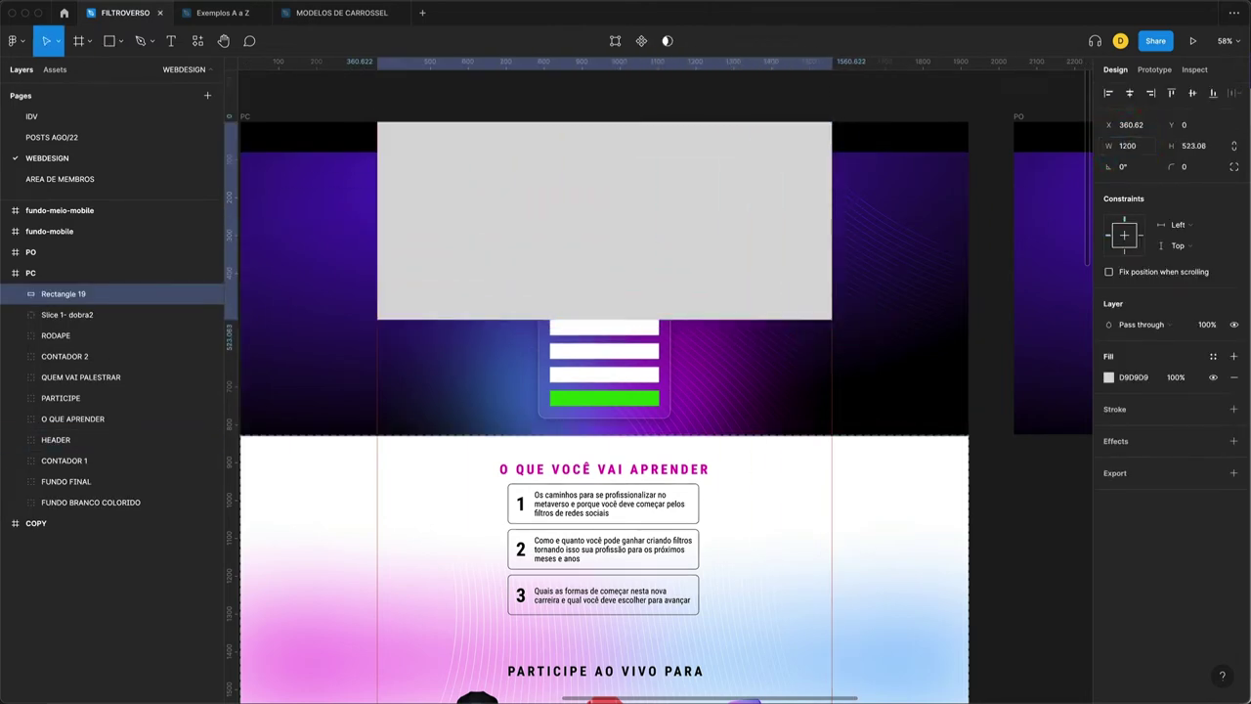
click(1130, 94)
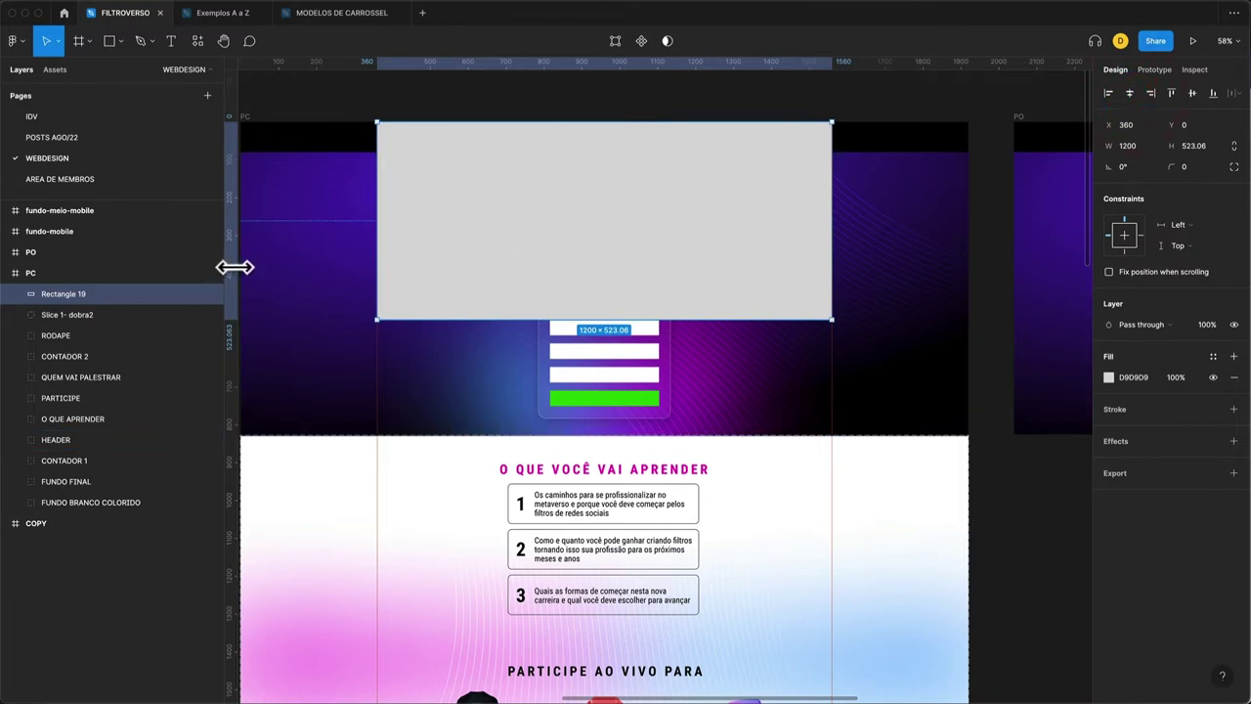
Step: Remove both vertical guides from the PC frame and centre the 1200 px rectangle horizontally again
click(375, 267)
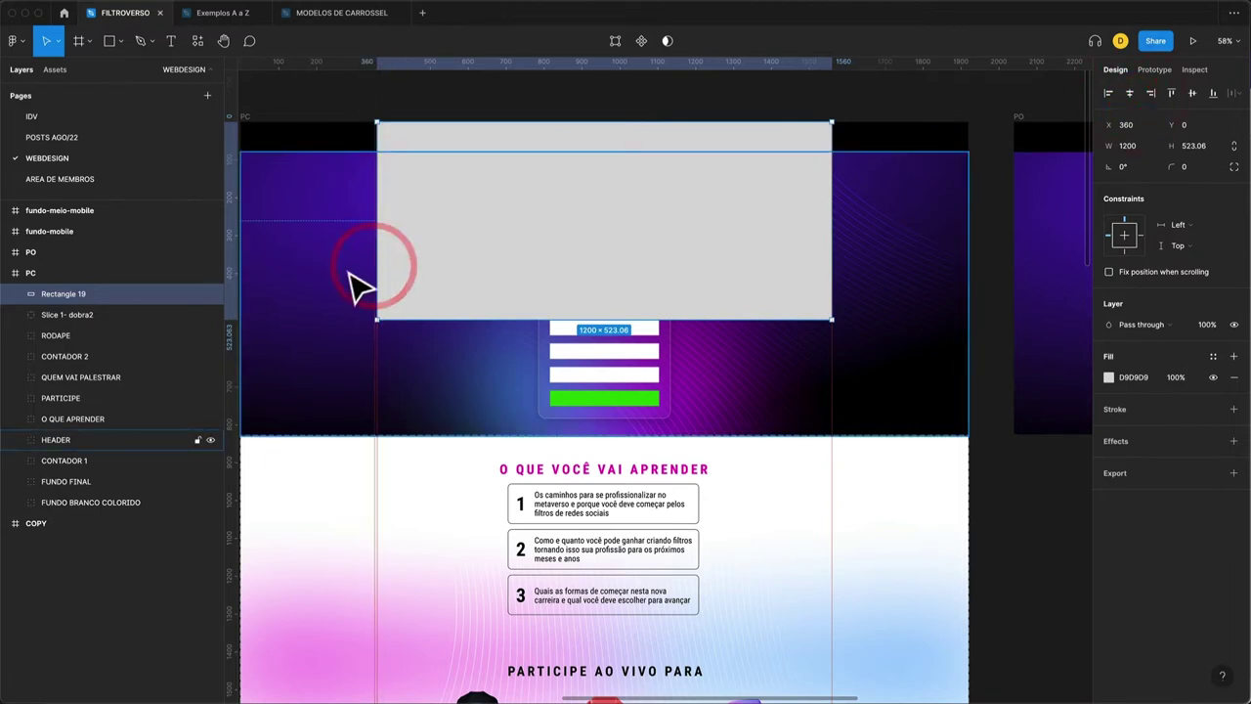
drag(377, 341, 202, 335)
drag(832, 358, 474, 270)
click(467, 256)
click(1132, 93)
Step: Place vertical guides on the PC frame along the rectangle's left and right edges, with the left one at 360
drag(235, 258, 362, 265)
drag(241, 290, 829, 304)
scroll(450, 293, up, 5)
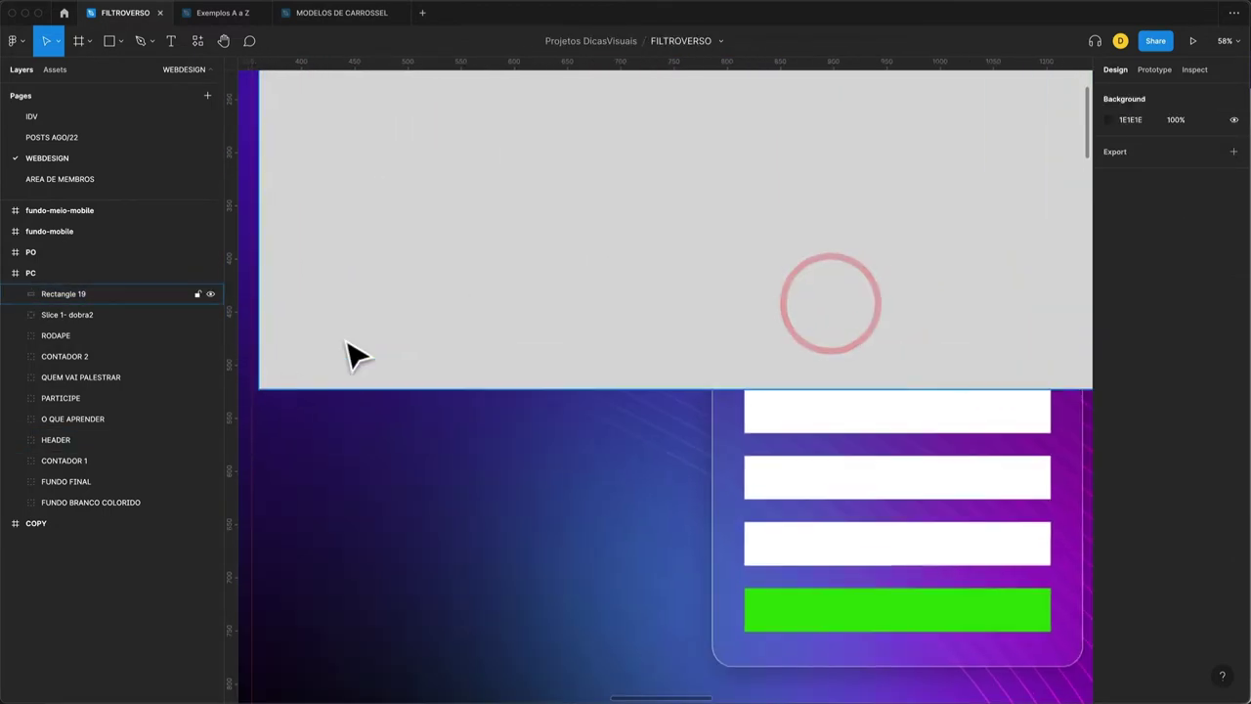
scroll(293, 395, left, 3)
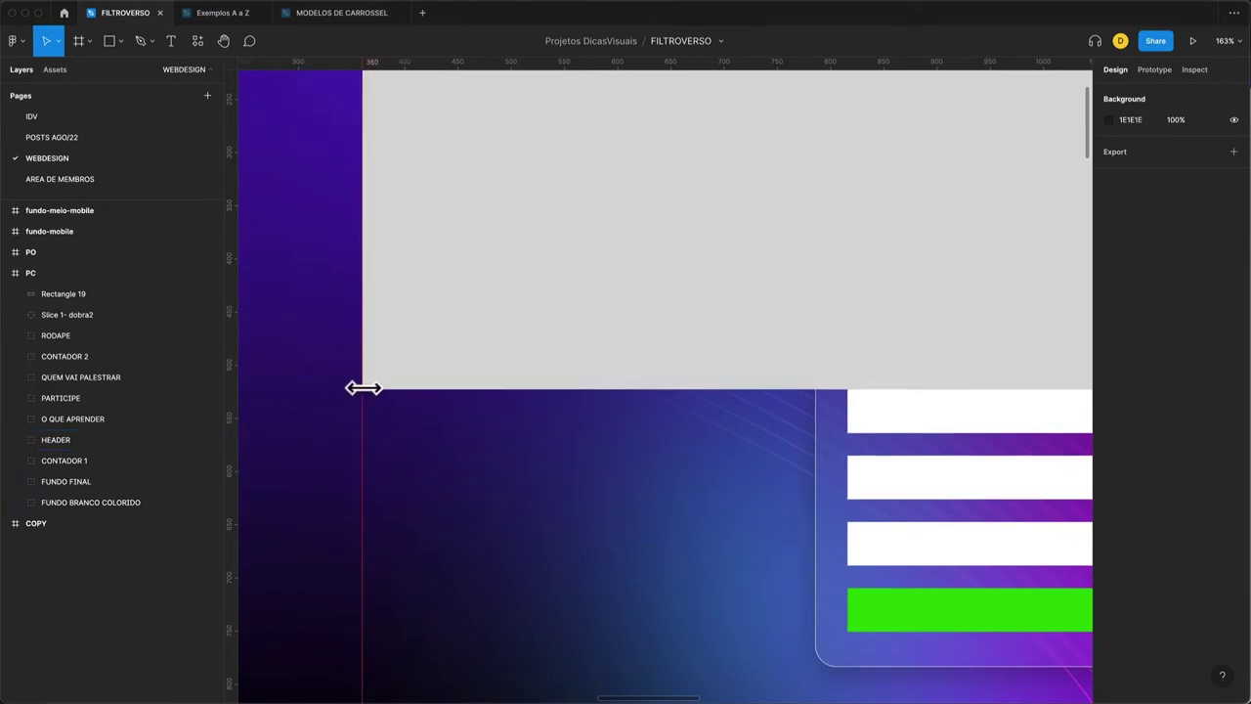
Step: Delete the grey measuring rectangle from the PC frame, keeping the two guides
click(364, 387)
key(Delete)
scroll(416, 380, down, 5)
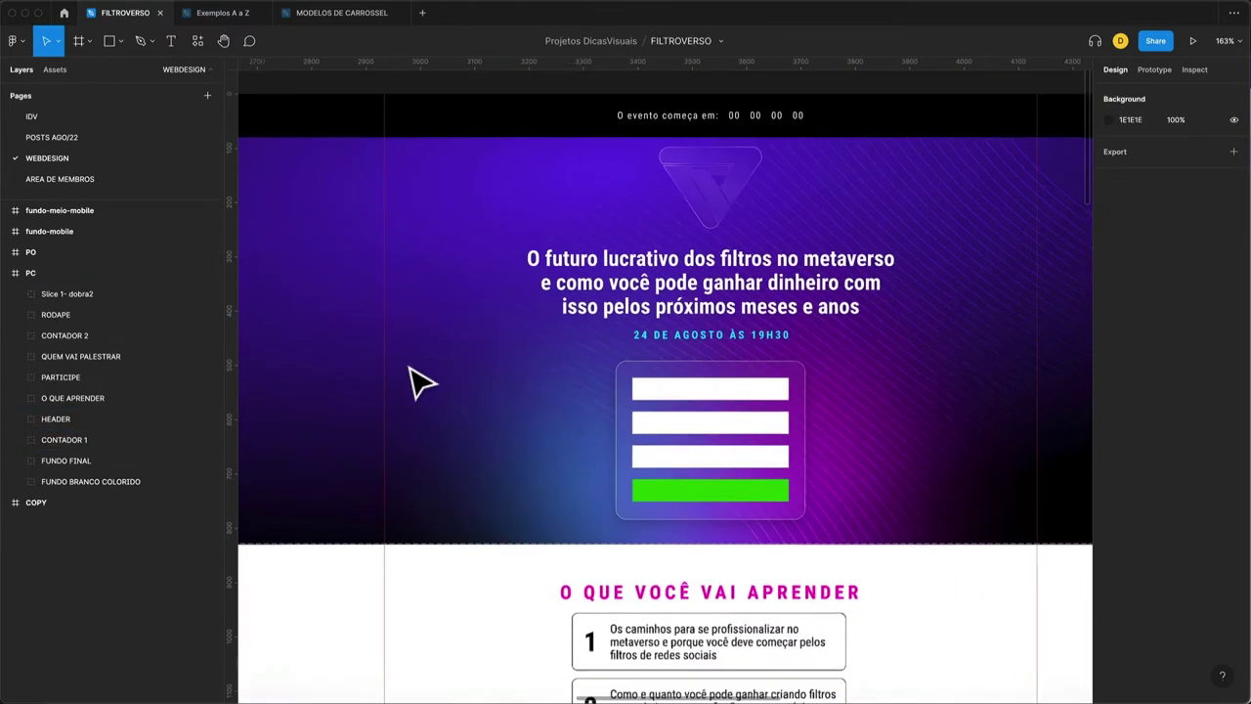
scroll(498, 263, down, 2)
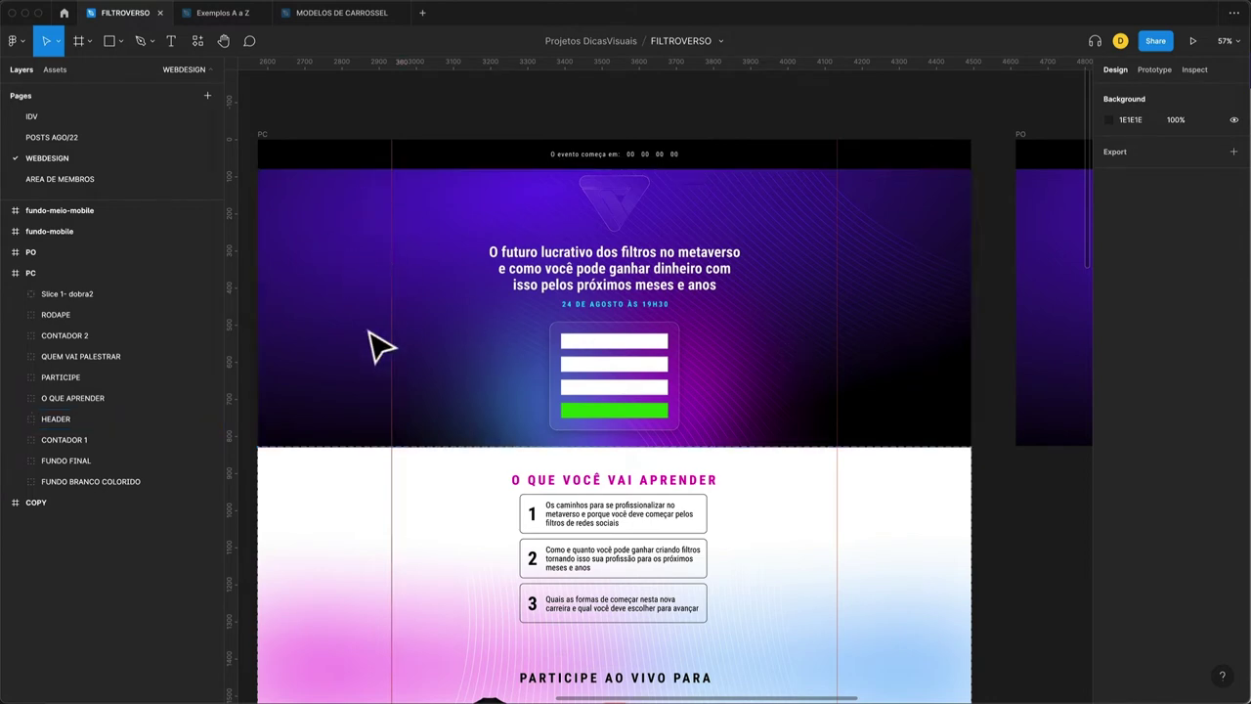
Step: Open the MODELOS DE CARROSSEL file and examine the resolution and proportion table with the carousel models below it
click(316, 16)
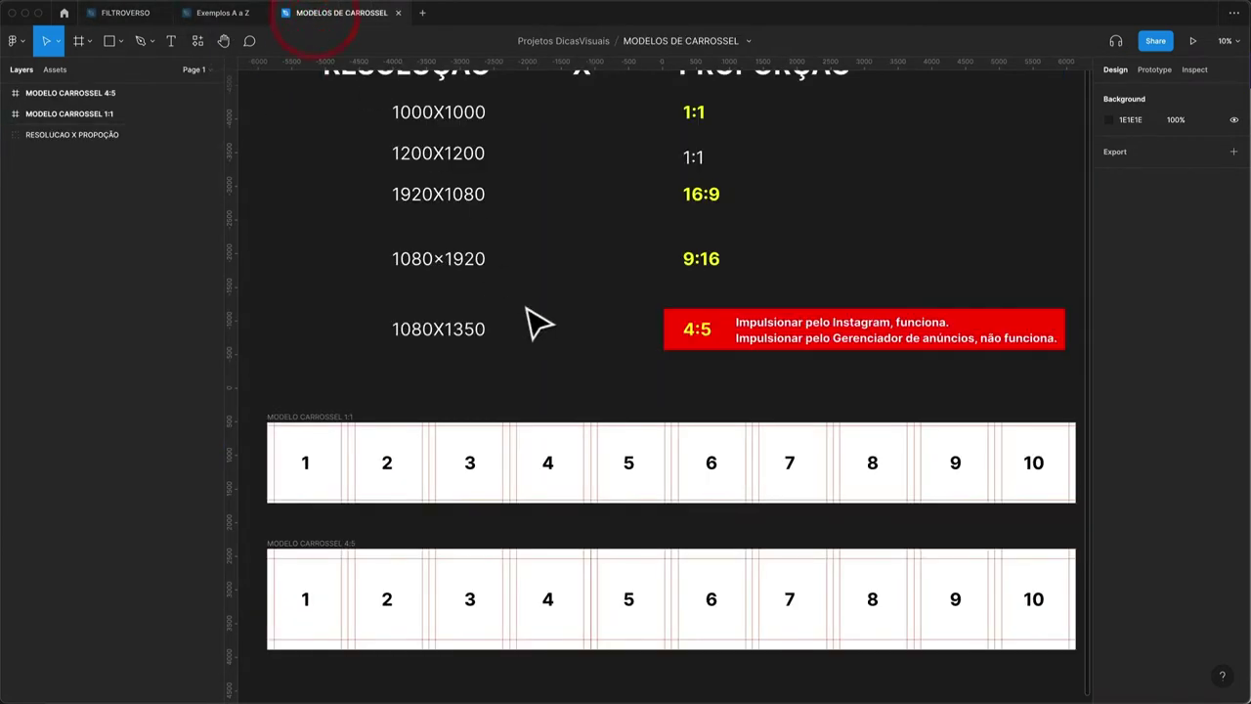
scroll(540, 322, up, 2)
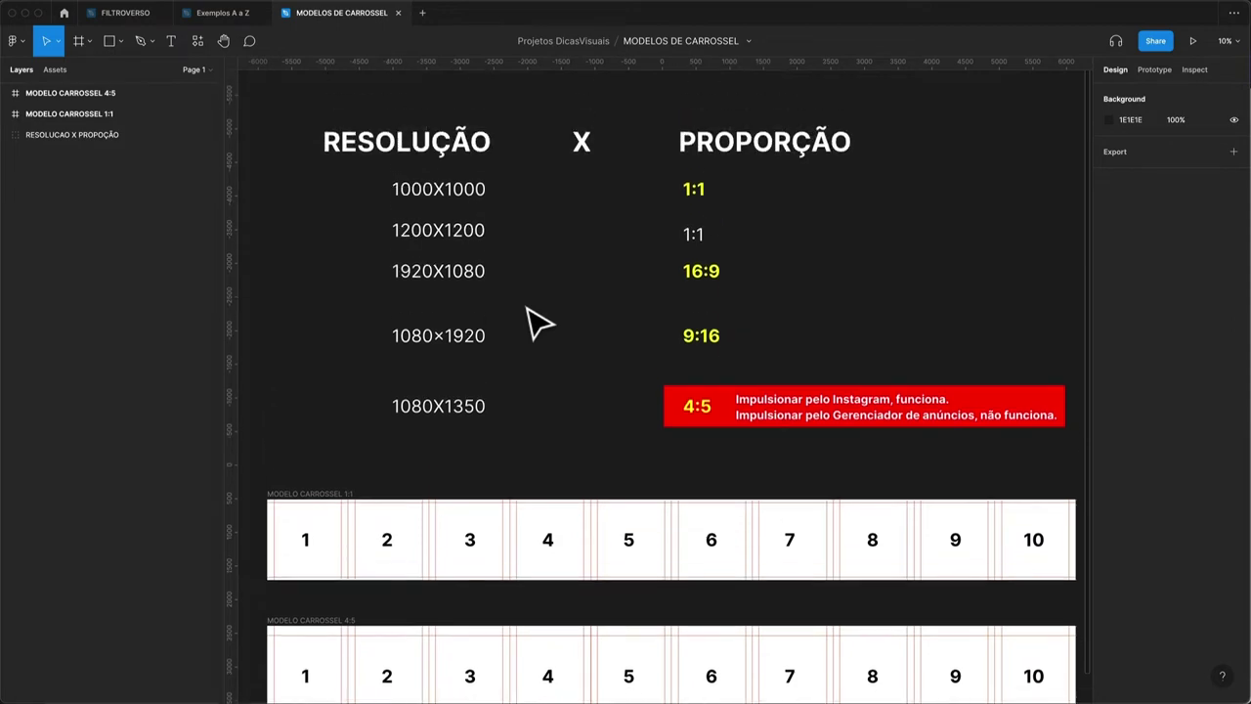
scroll(539, 323, down, 5)
scroll(540, 323, left, 2)
Step: Switch to the Dicas Visuais YouTube channel in Chrome and highlight the "landing page" text in its channel search
key(super+Tab)
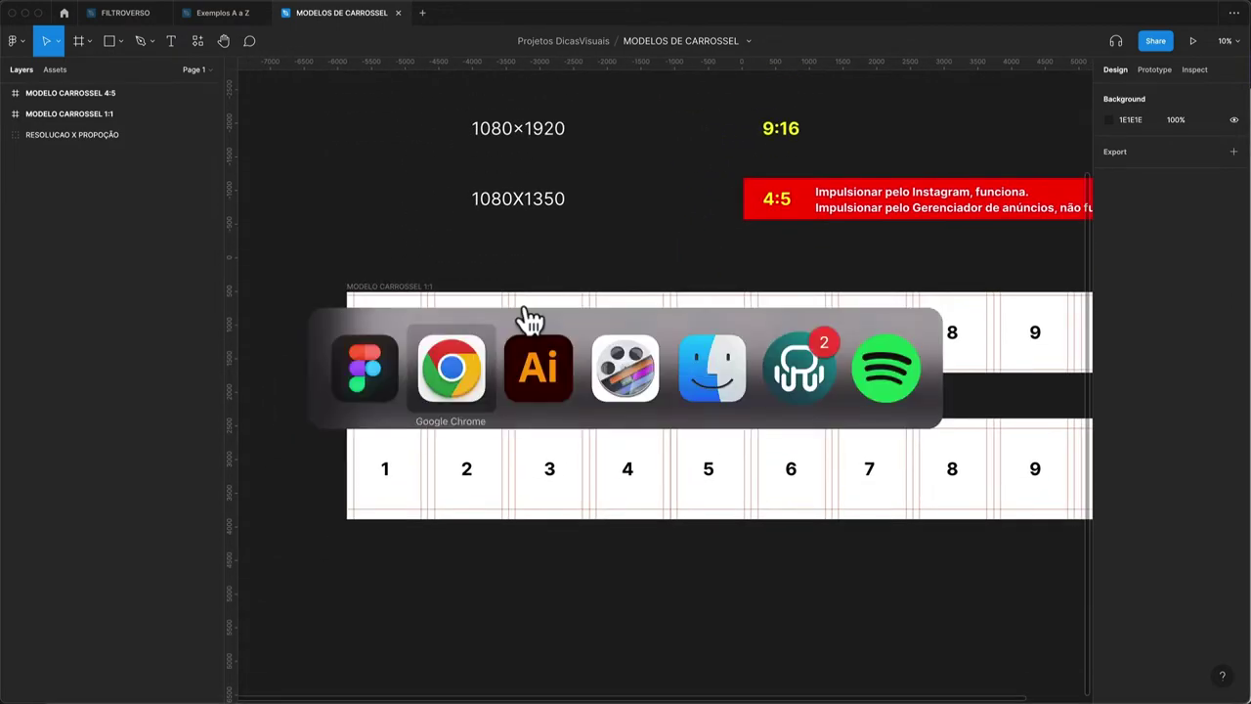
click(584, 15)
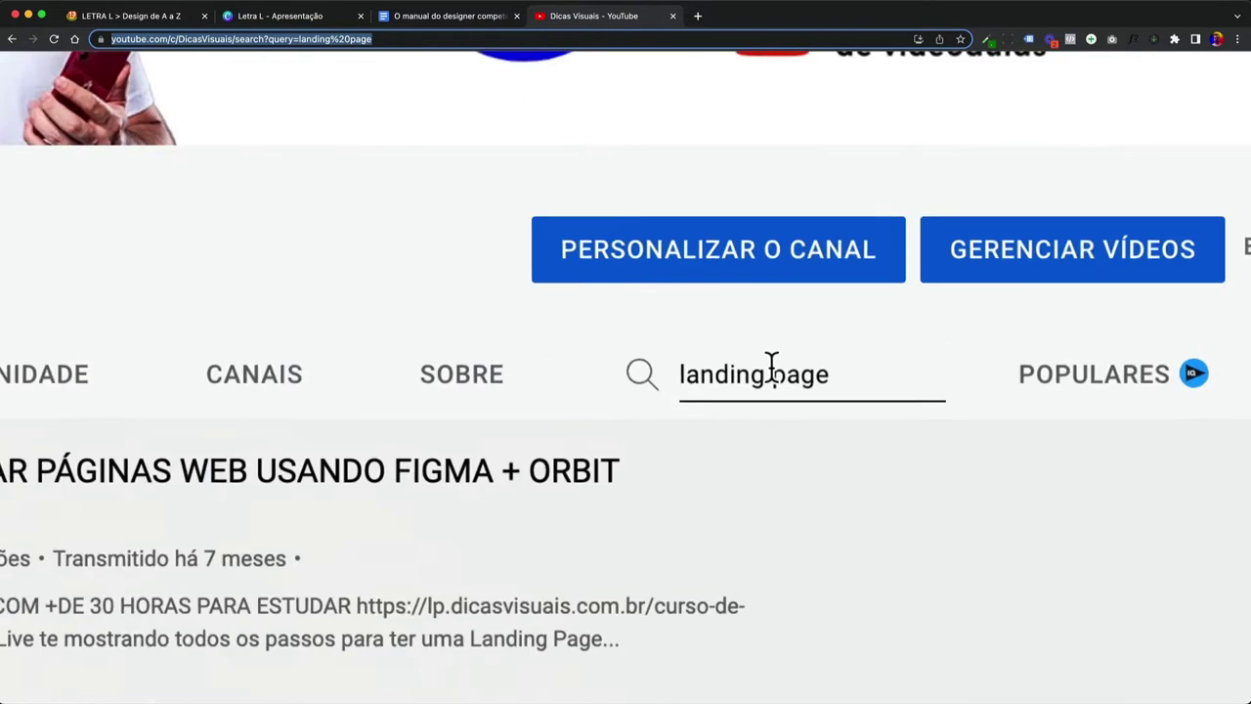
triple_click(844, 346)
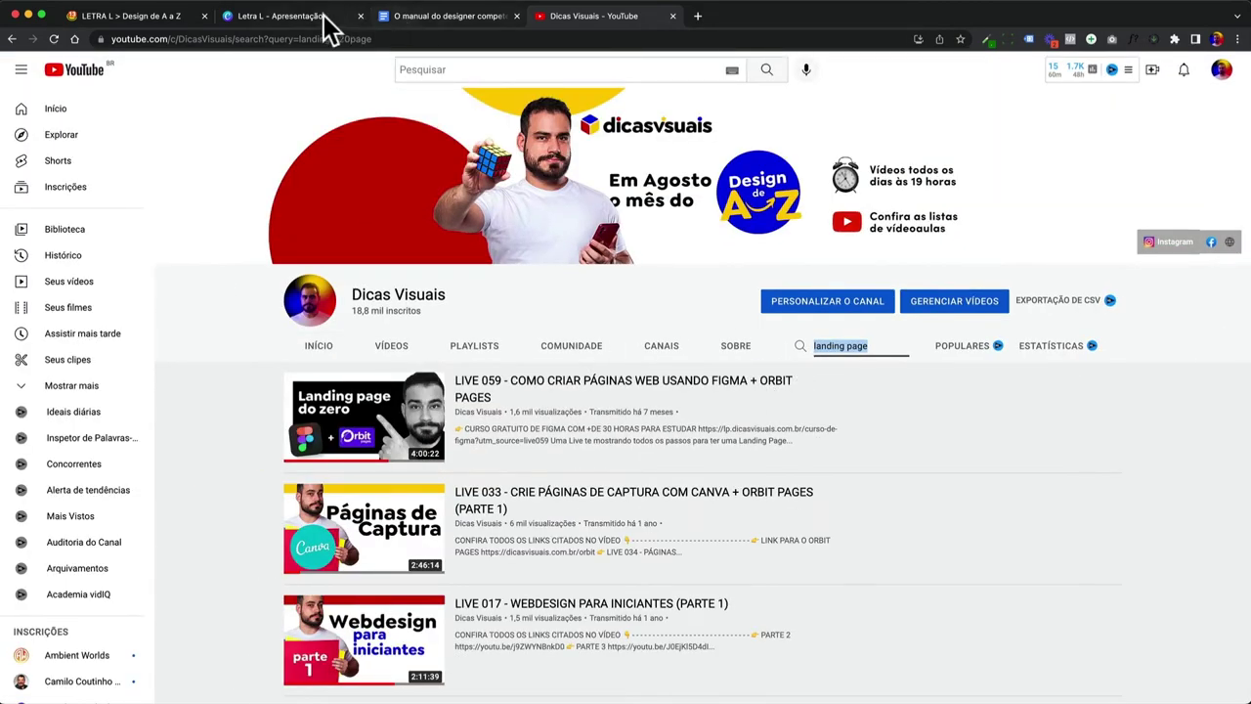
Step: Return to the carousel models in Figma and examine the margin and division guides of the 1:1 and 4:5 slides
key(super+Tab)
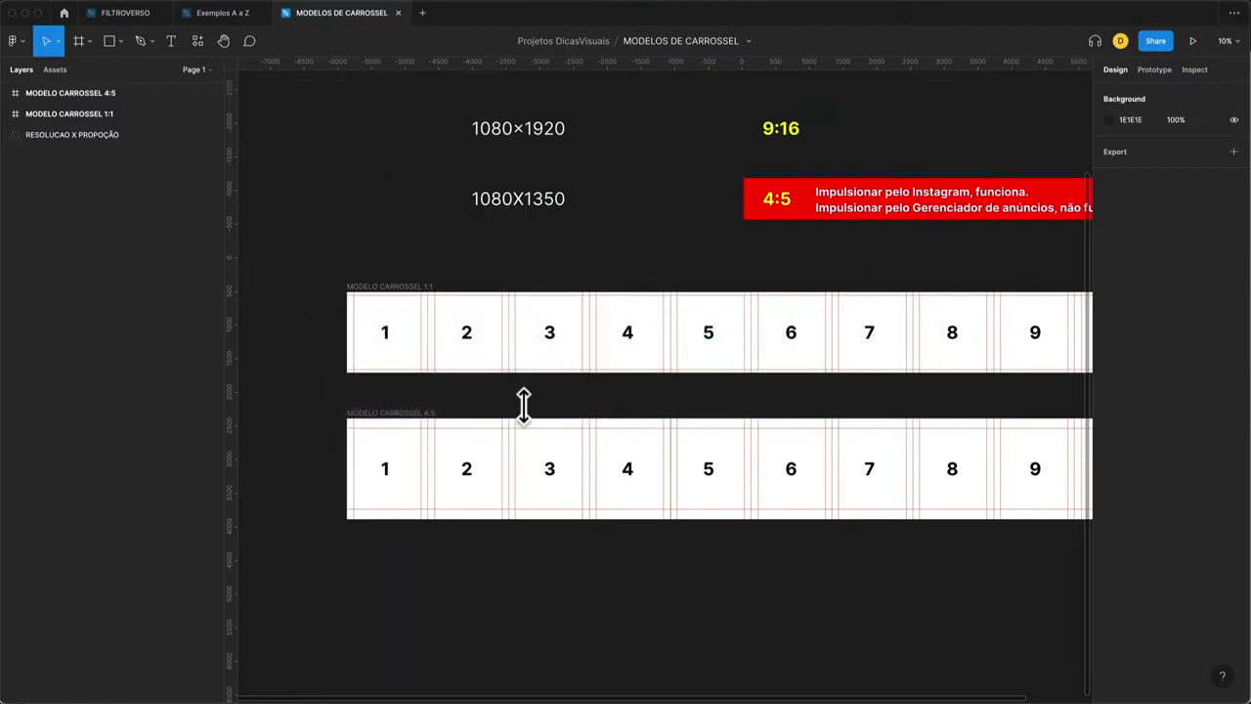
scroll(414, 385, up, 5)
scroll(405, 293, left, 2)
click(382, 138)
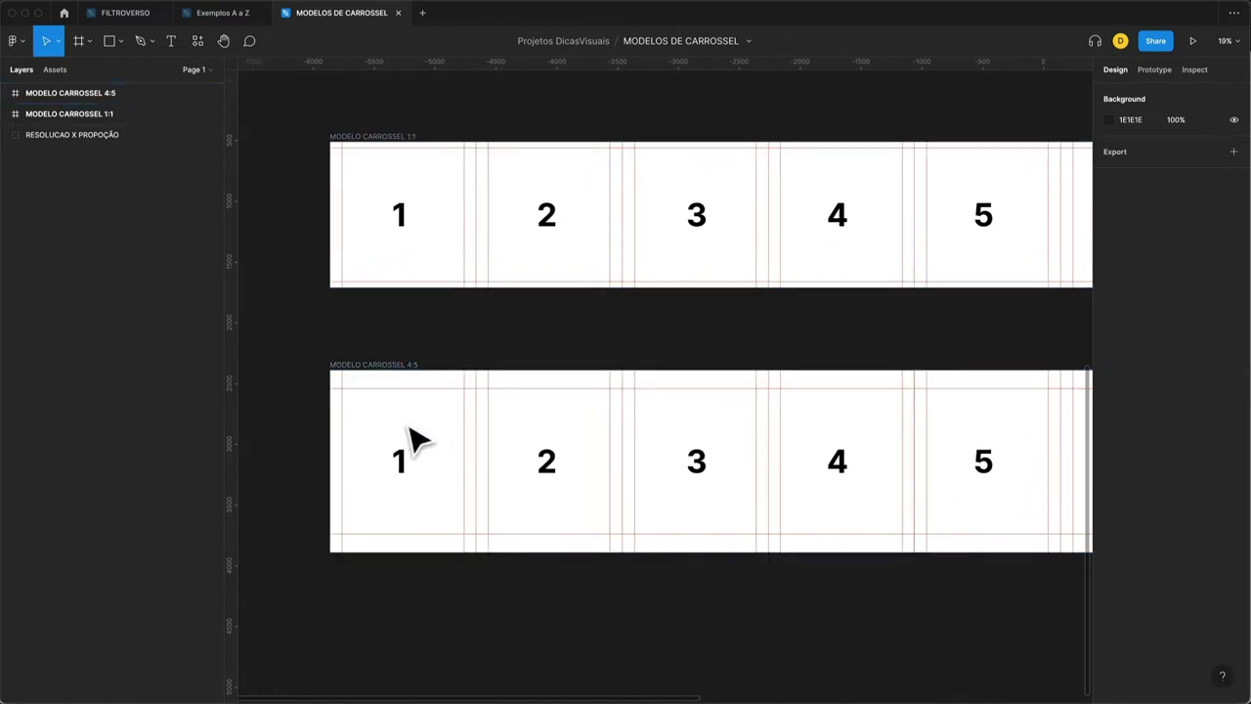
scroll(410, 430, up, 4)
scroll(396, 457, down, 1)
scroll(396, 458, left, 1)
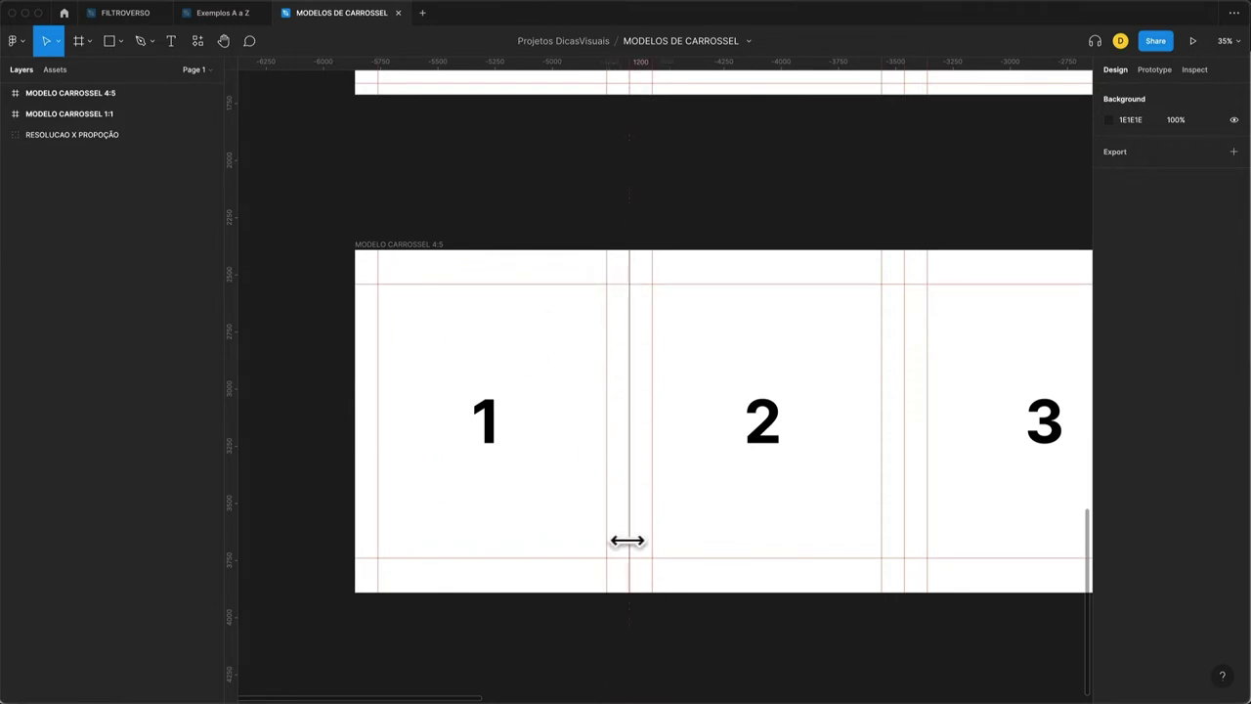
Step: Open the POSTS AGO/22 page of the FILTROVERSO file and bring the 004 - Quanto ganha carousel into close view
click(127, 13)
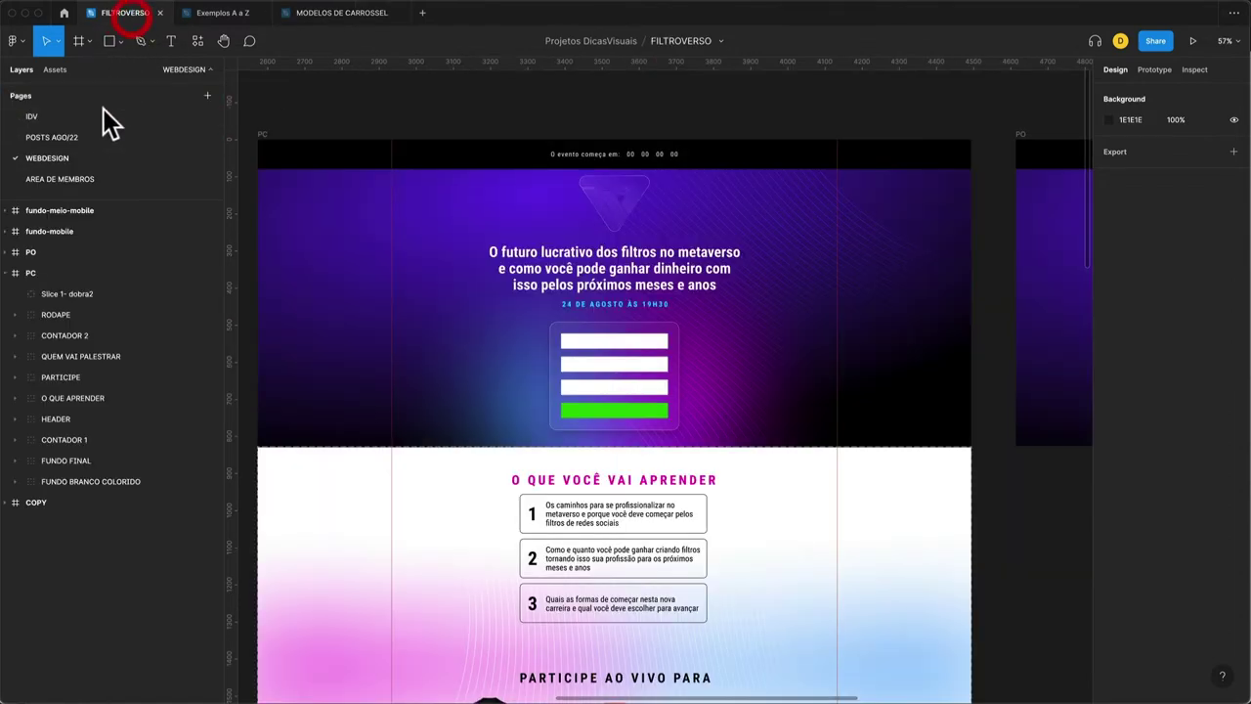
click(82, 134)
scroll(430, 344, up, 10)
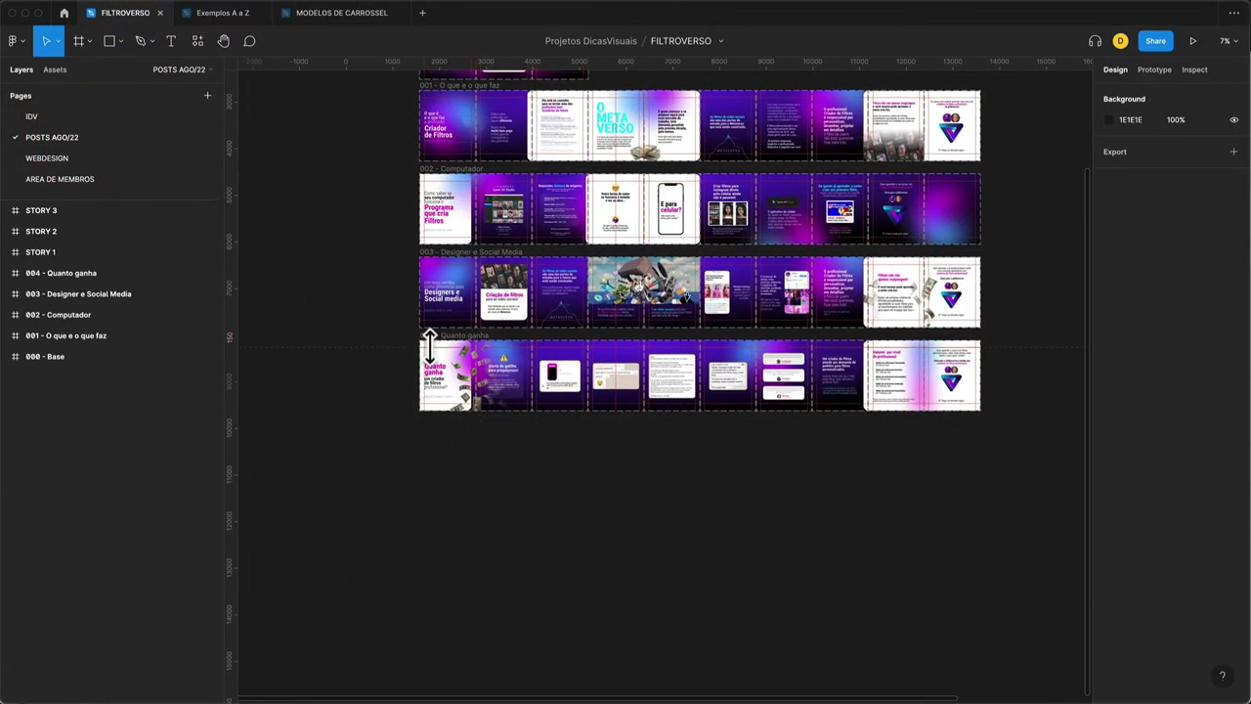
scroll(430, 347, up, 3)
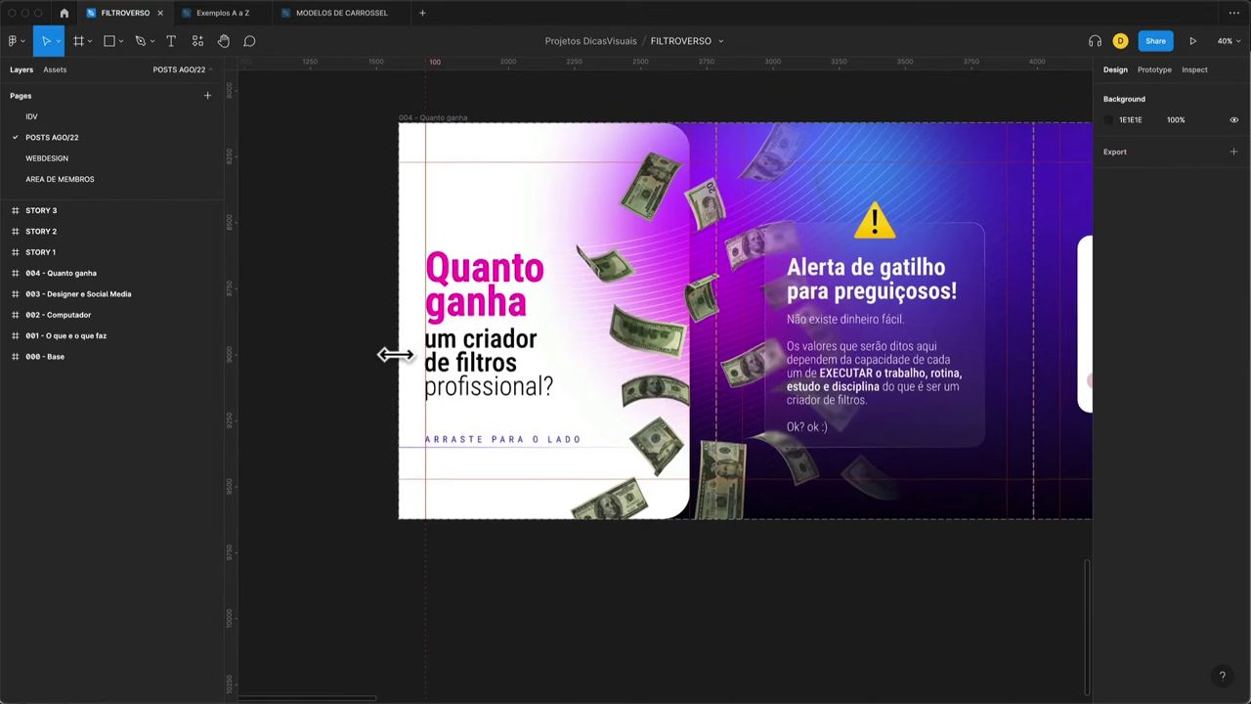
Step: Toggle the rulers and guides repeatedly to compare the 004 - Quanto ganha carousel with and without them, leaving them hidden
key(shift+r)
key(shift+r)
key(shift+r)
key(shift+r)
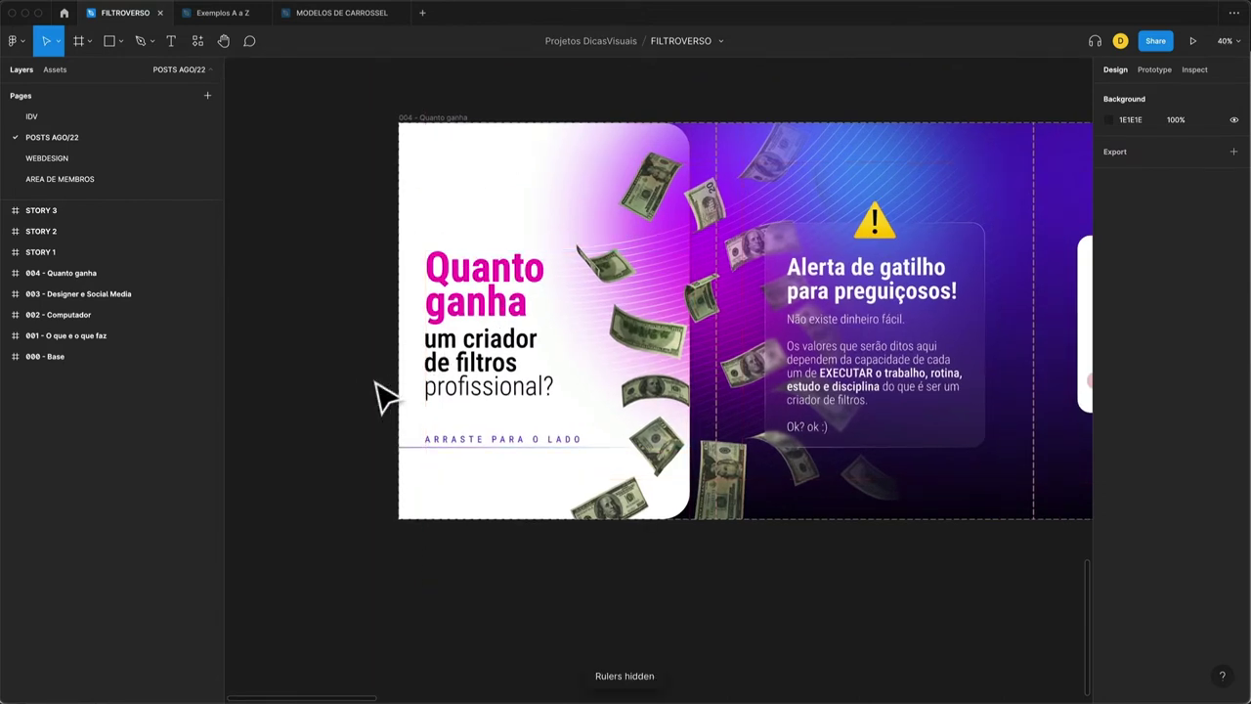
scroll(630, 477, right, 5)
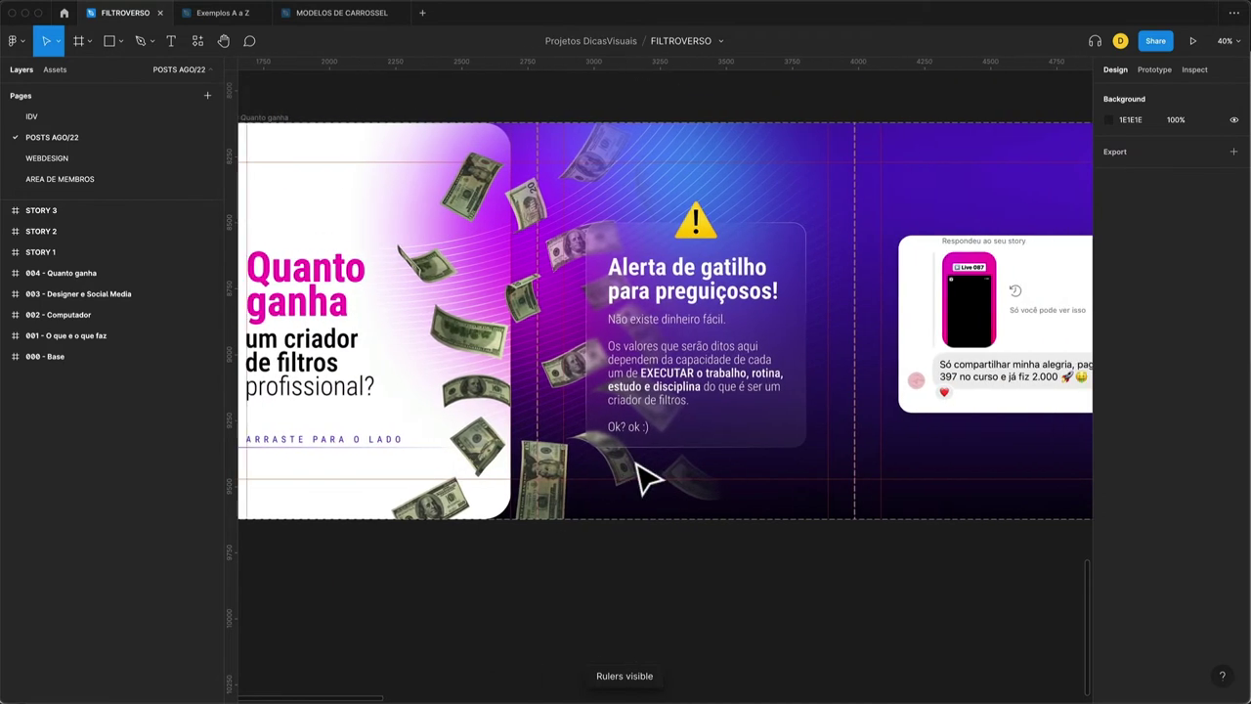
key(shift+r)
scroll(648, 479, left, 4)
scroll(648, 480, up, 2)
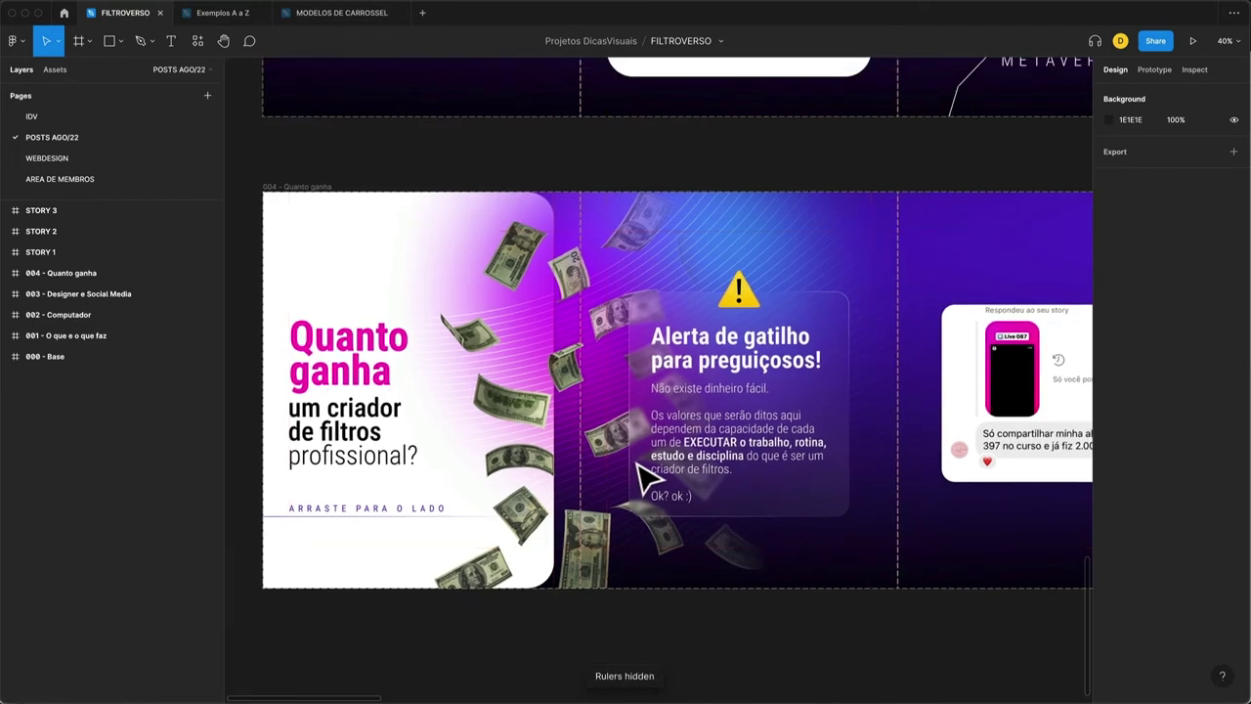
Step: Show the rulers again in Figma, switch to the Logo DV file in Illustrator and toggle Layer 2 off and on
key(shift+r)
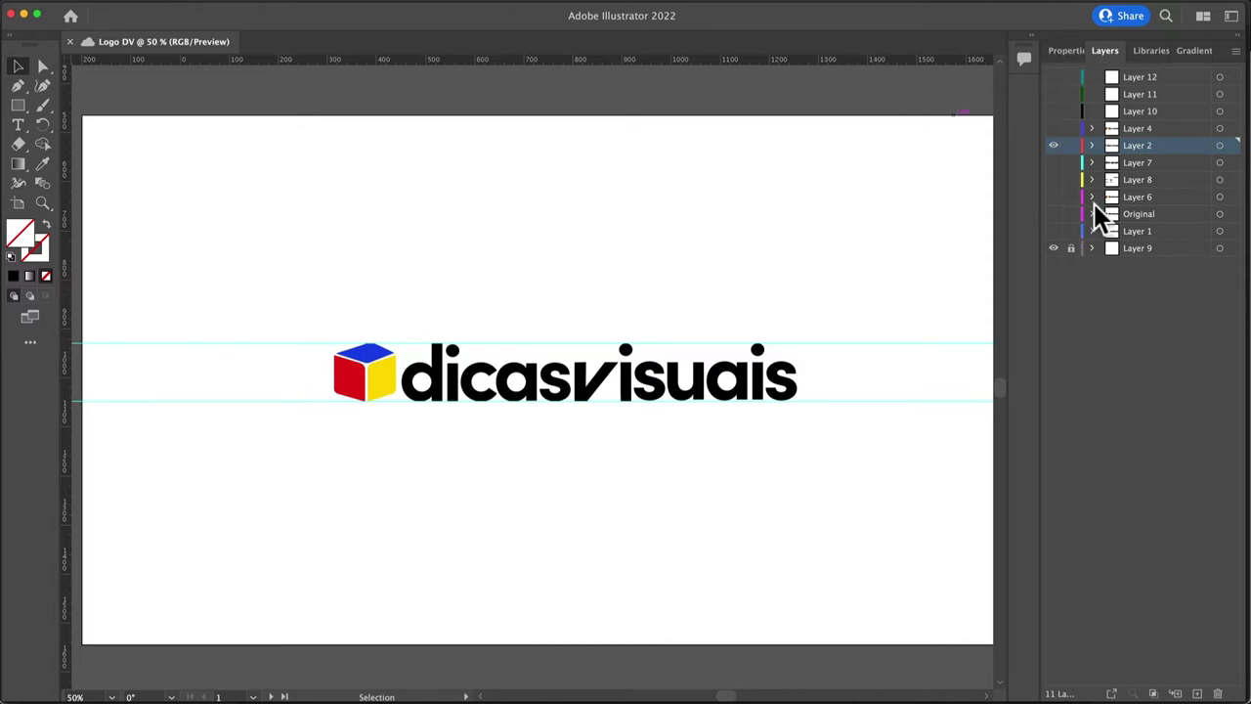
click(1054, 147)
click(1053, 147)
click(1054, 146)
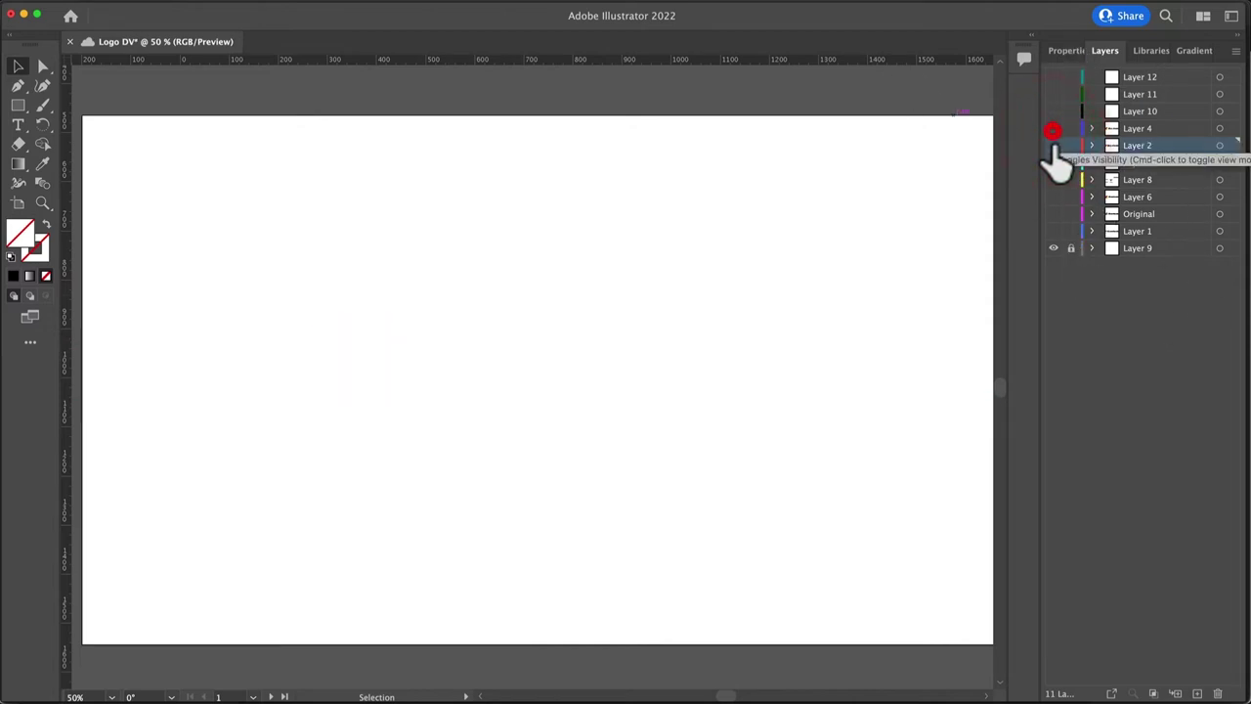
click(1053, 147)
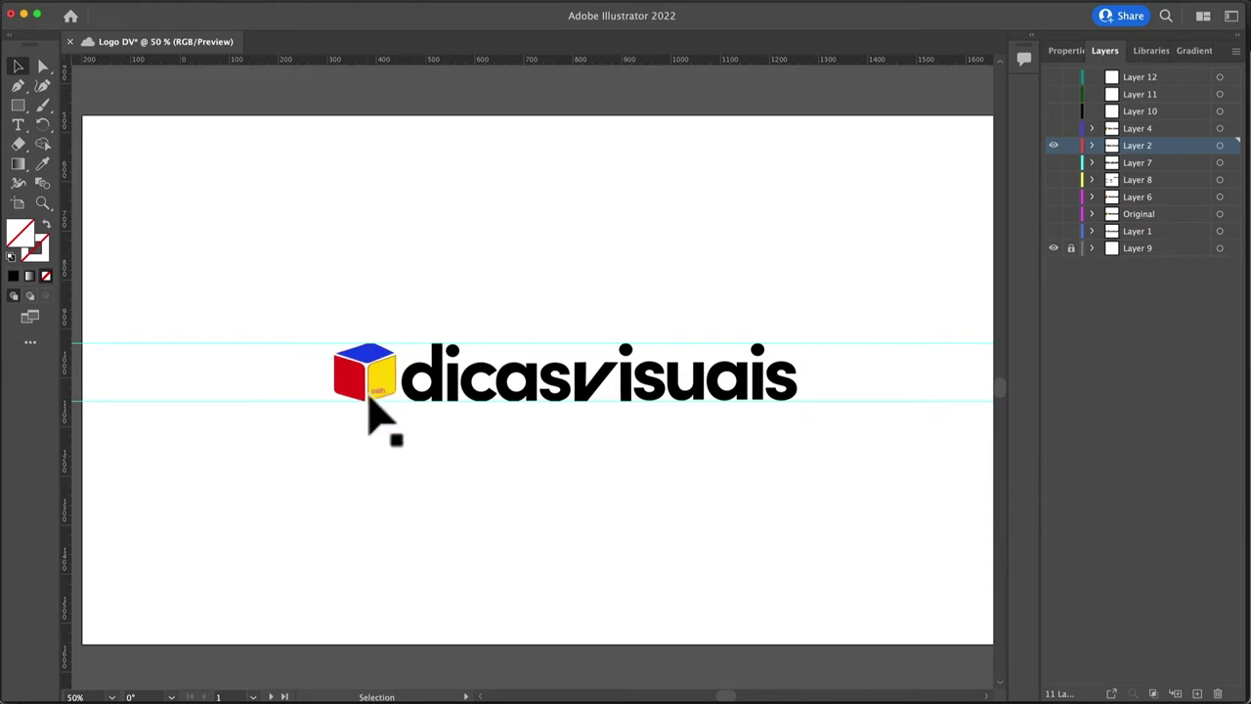
Step: Select the dicasvisuais wordmark, adjust its upper corner slightly against the guide, and compare the logo with the guides hidden and shown
click(423, 358)
mouse_move(801, 342)
mouse_down()
mouse_move(782, 358)
mouse_move(811, 341)
mouse_move(799, 342)
mouse_up()
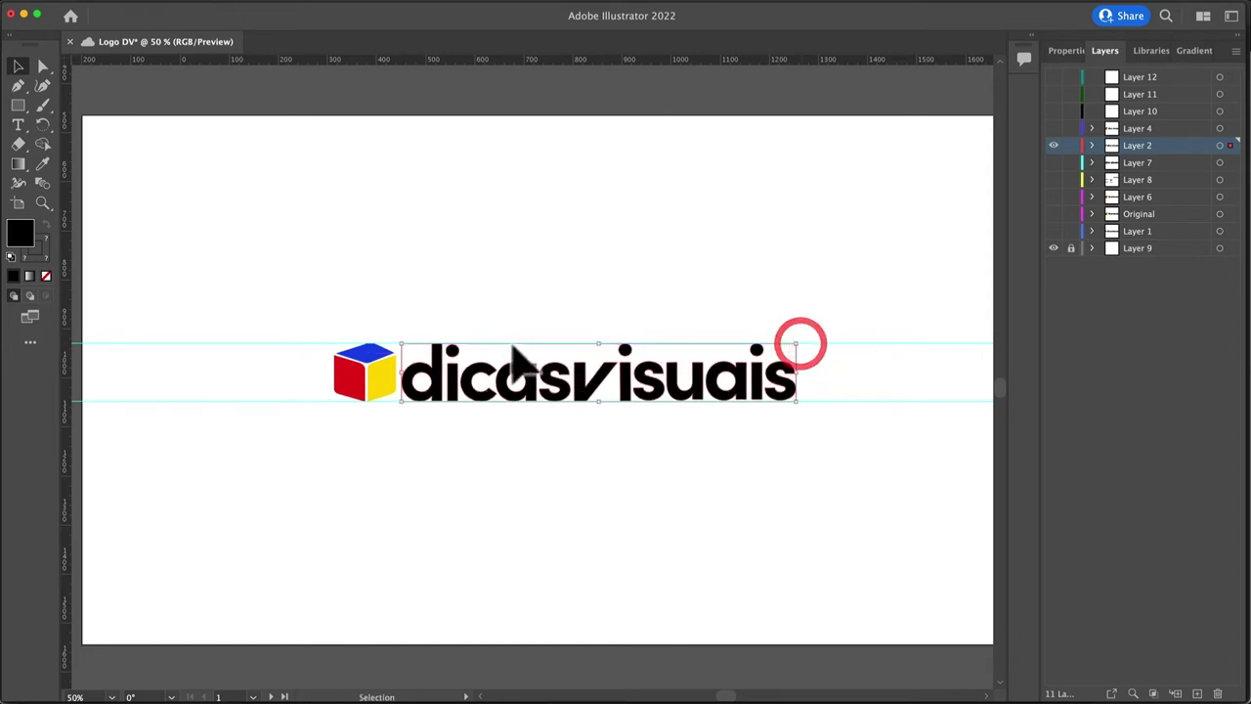
click(485, 445)
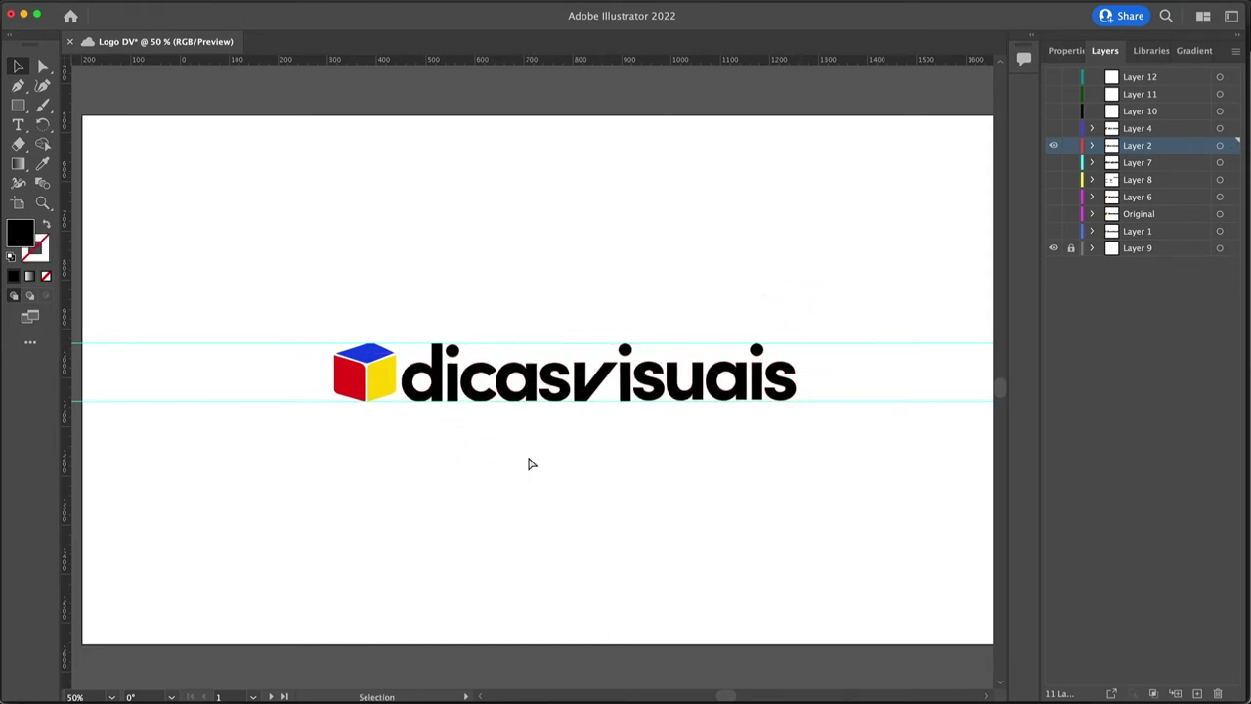
key(a)
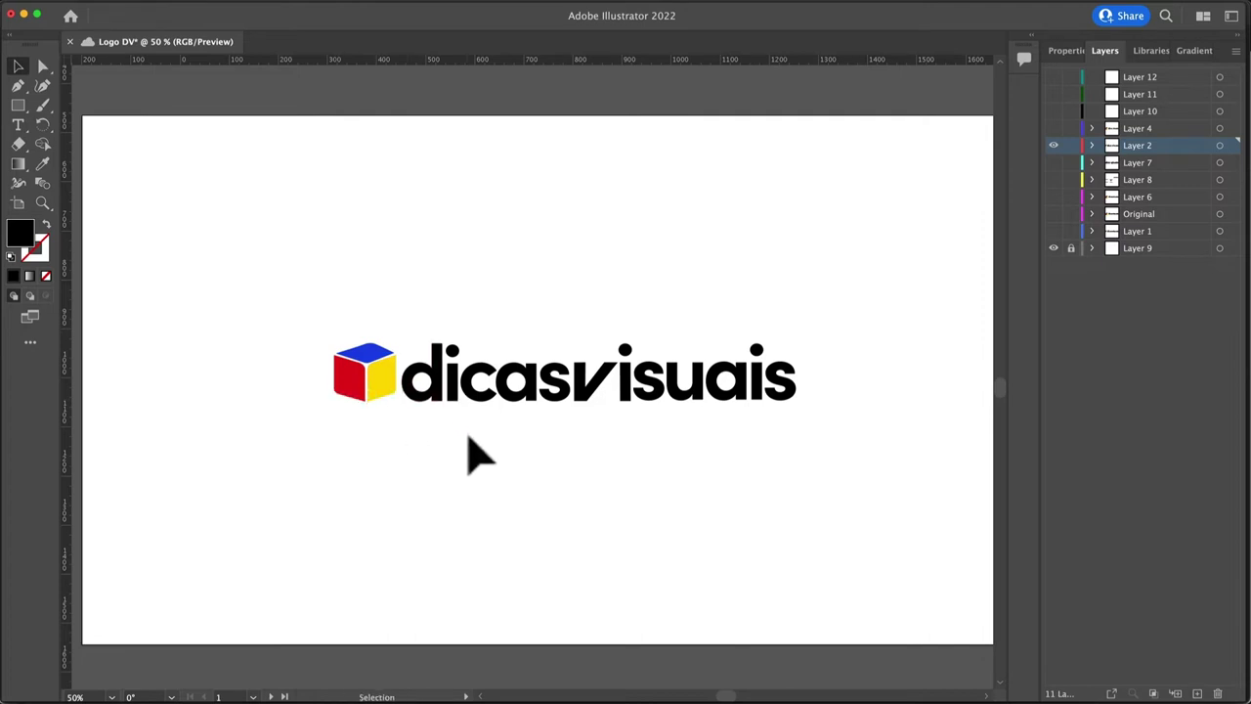
key(super+semicolon)
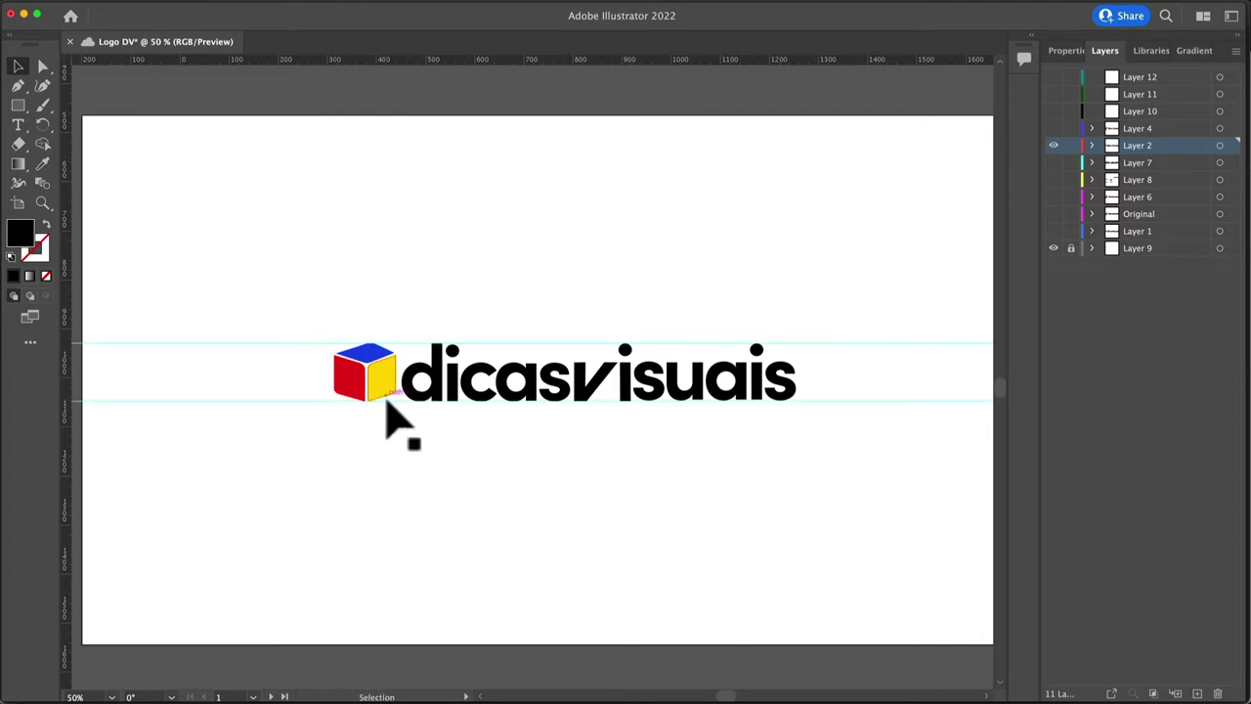
Step: Move the lower guide up to the cube's lower-left corner and scale the wordmark down to fit between the two guides
drag(387, 402, 332, 392)
click(341, 413)
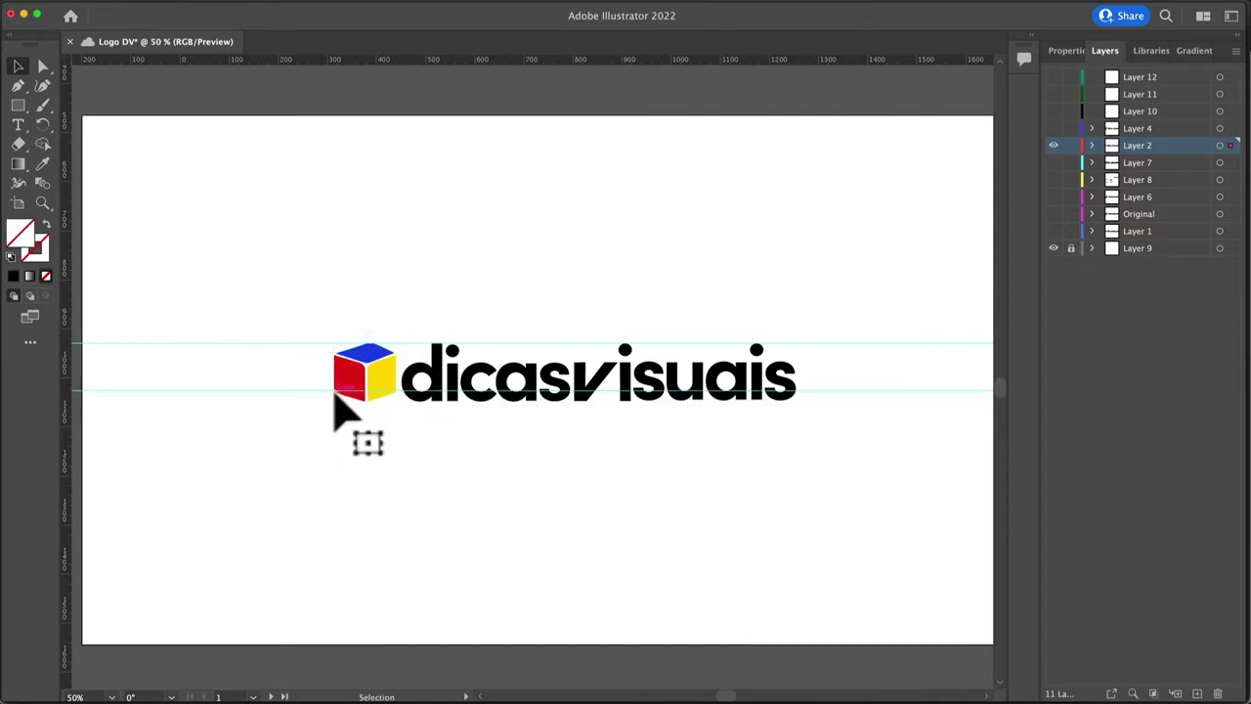
click(434, 391)
drag(402, 404, 431, 401)
drag(523, 392, 469, 401)
click(471, 440)
Step: Hide the guides, move the wordmark slightly closer to the cube, and show the guides again
key(super+semicolon)
drag(497, 386, 487, 383)
click(423, 415)
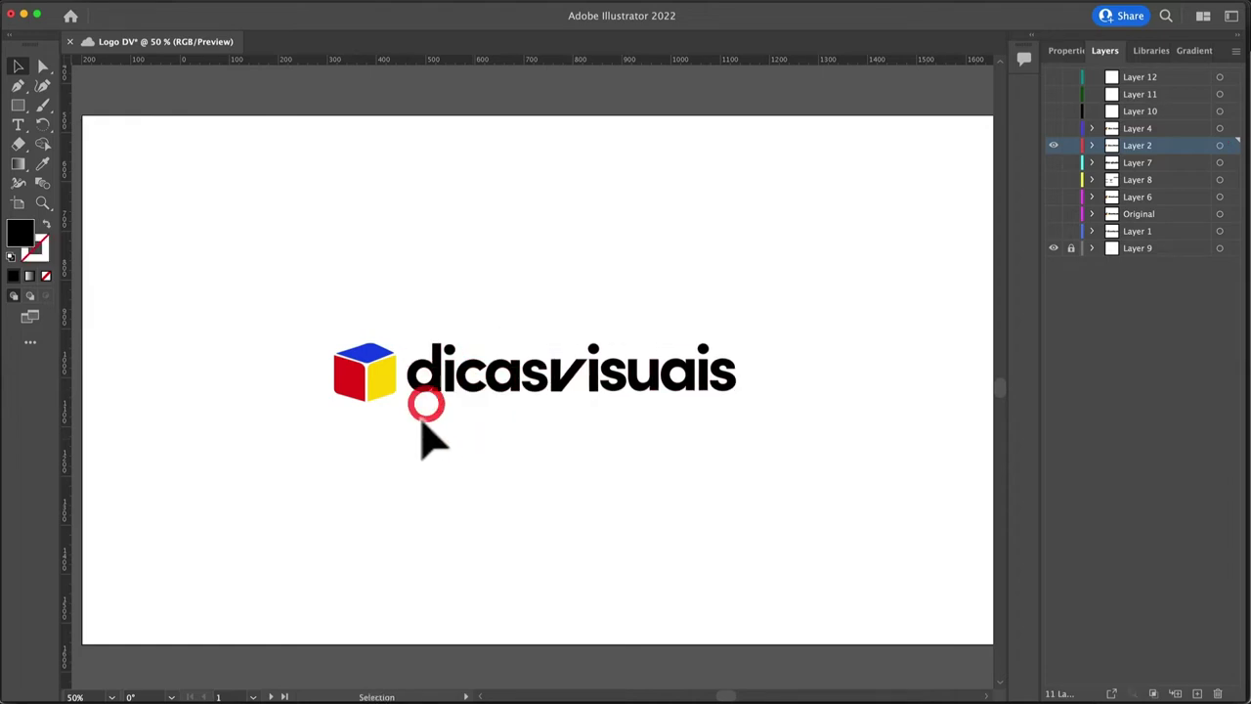
key(super+semicolon)
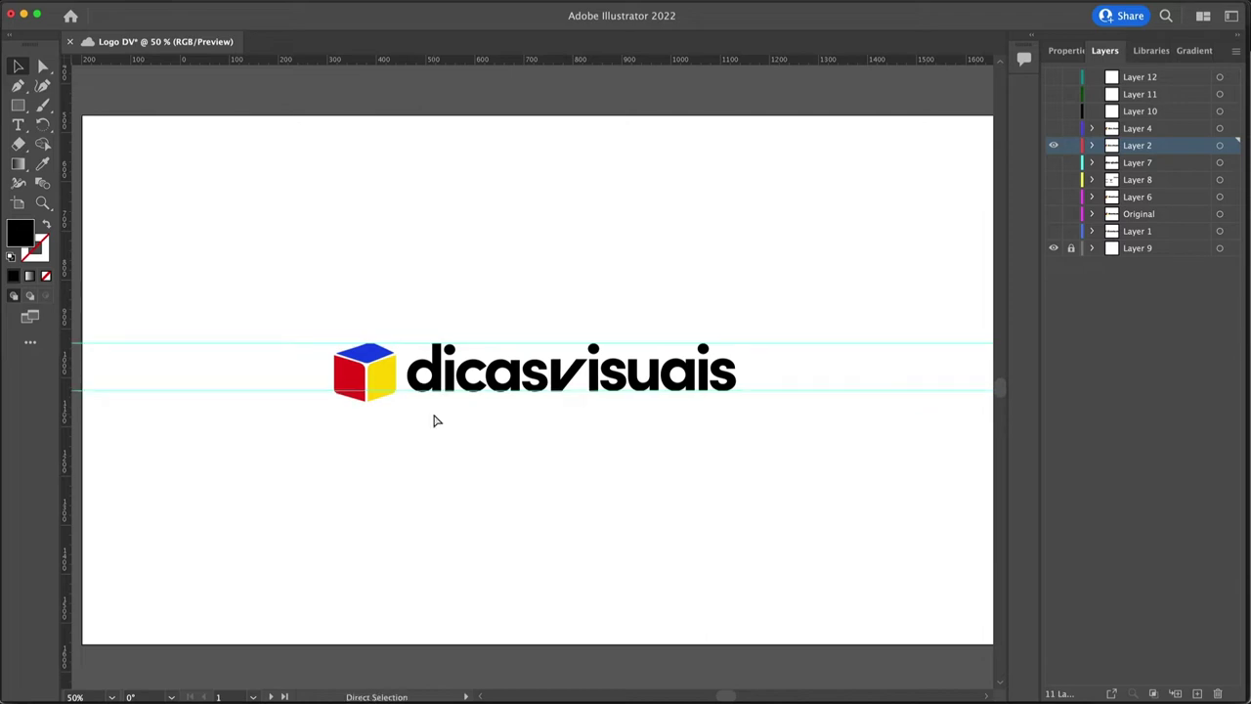
Step: Switch back to Figma and examine the guides around the 004 - Quanto ganha carousel
key(super+Tab)
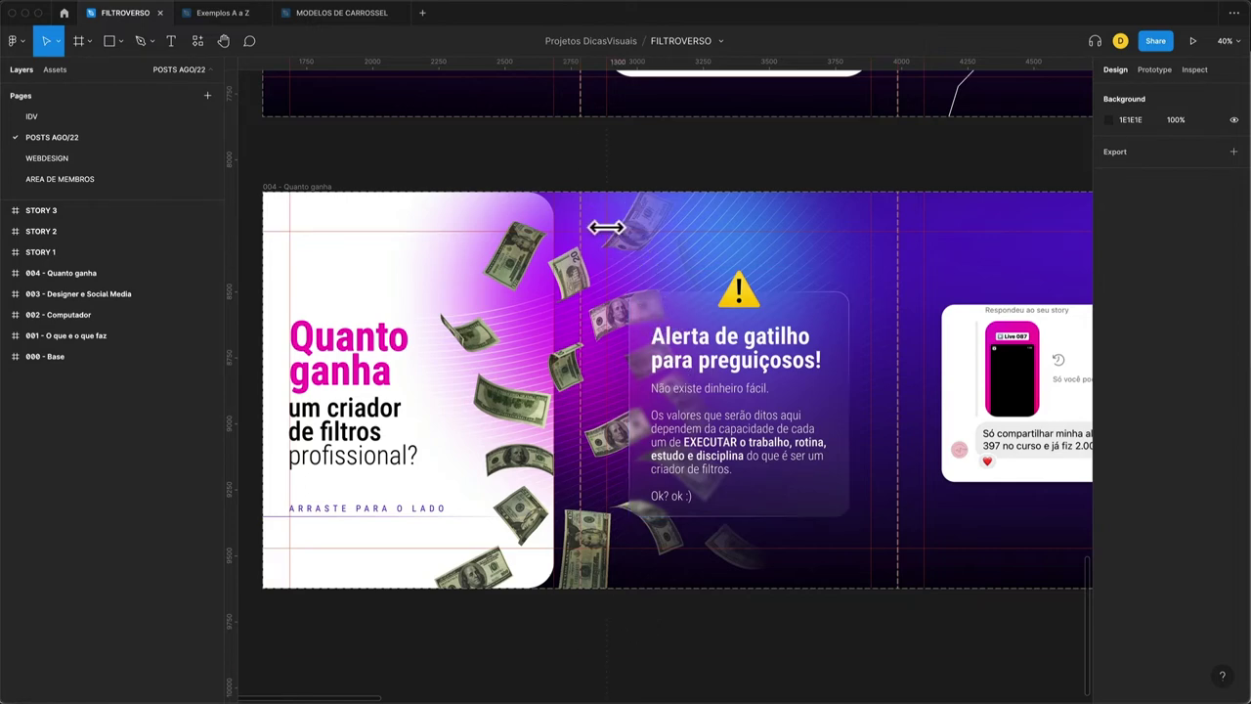
drag(653, 316, 640, 262)
key(Escape)
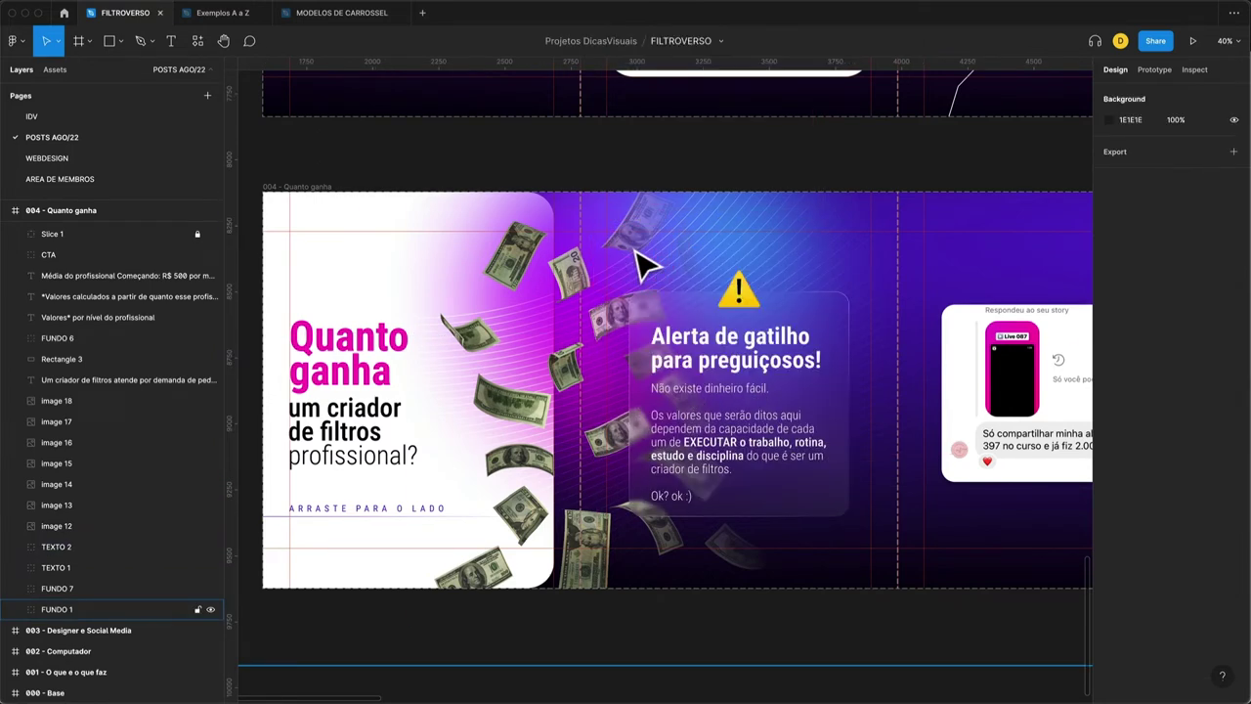
Step: Switch to the Letra L presentation in Chrome, hide its rulers and highlight the "Linha do tempo" line
key(super+Tab)
key(super+Tab)
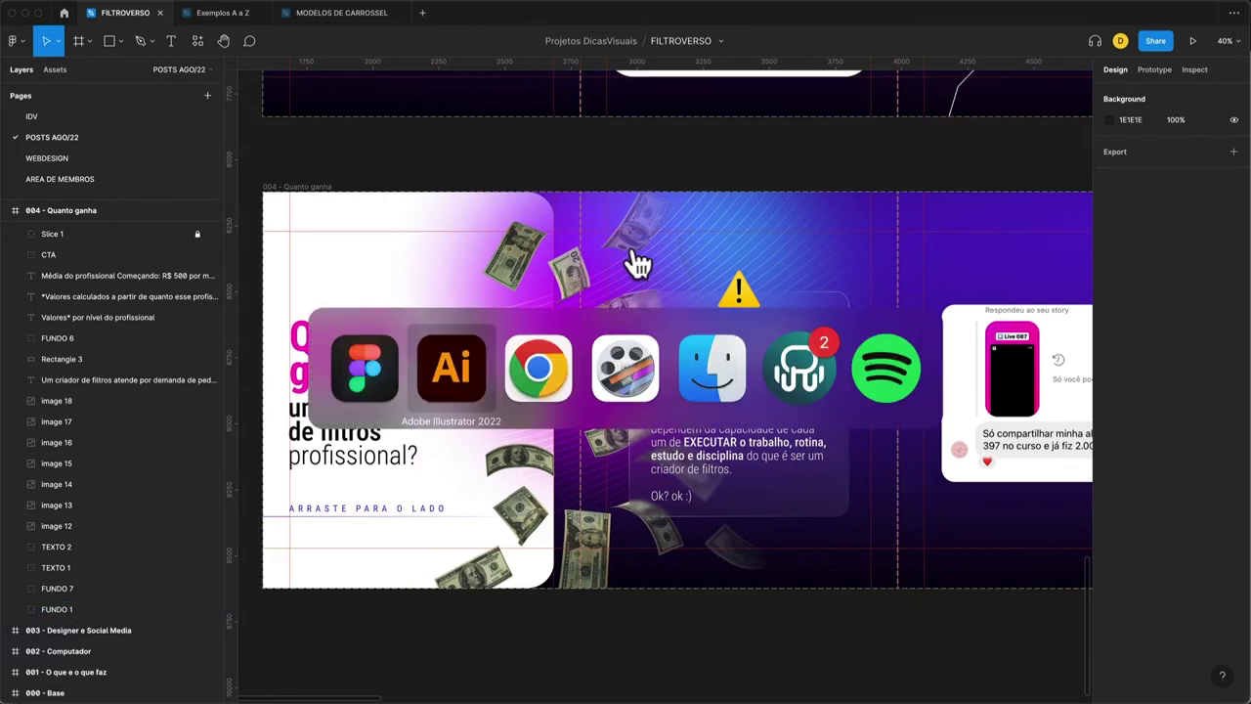
click(284, 20)
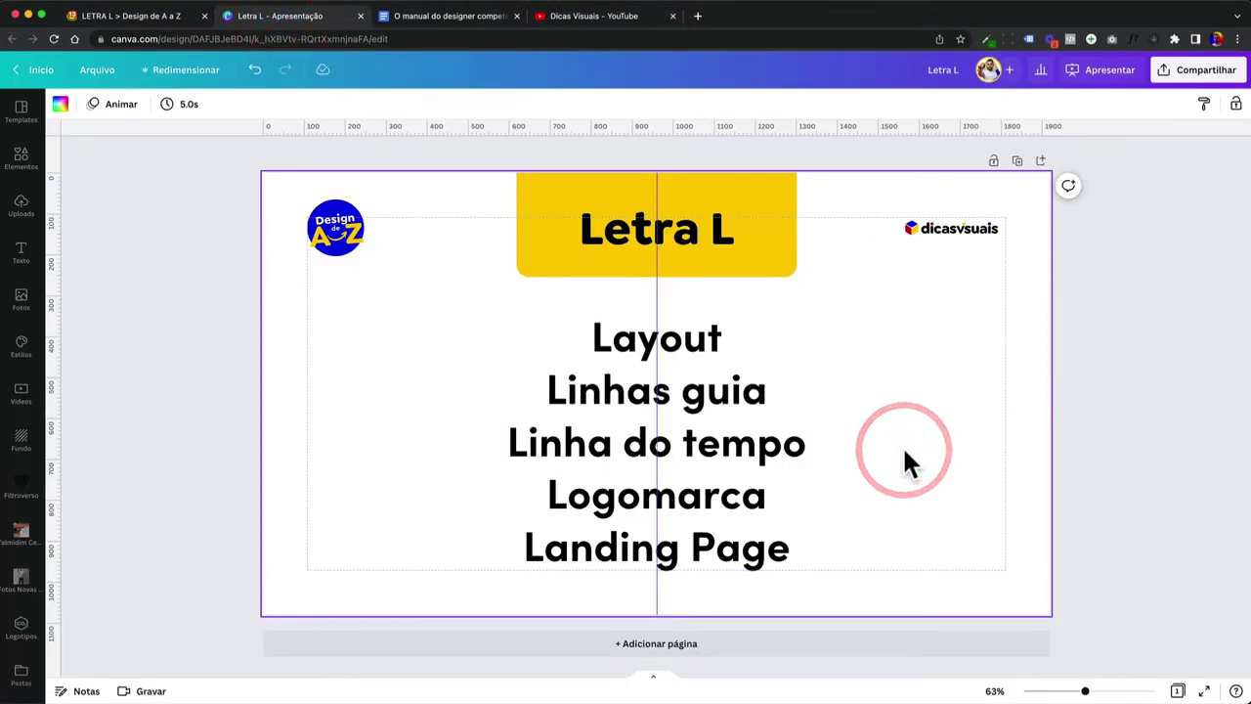
key(shift+r)
click(710, 439)
triple_click(710, 440)
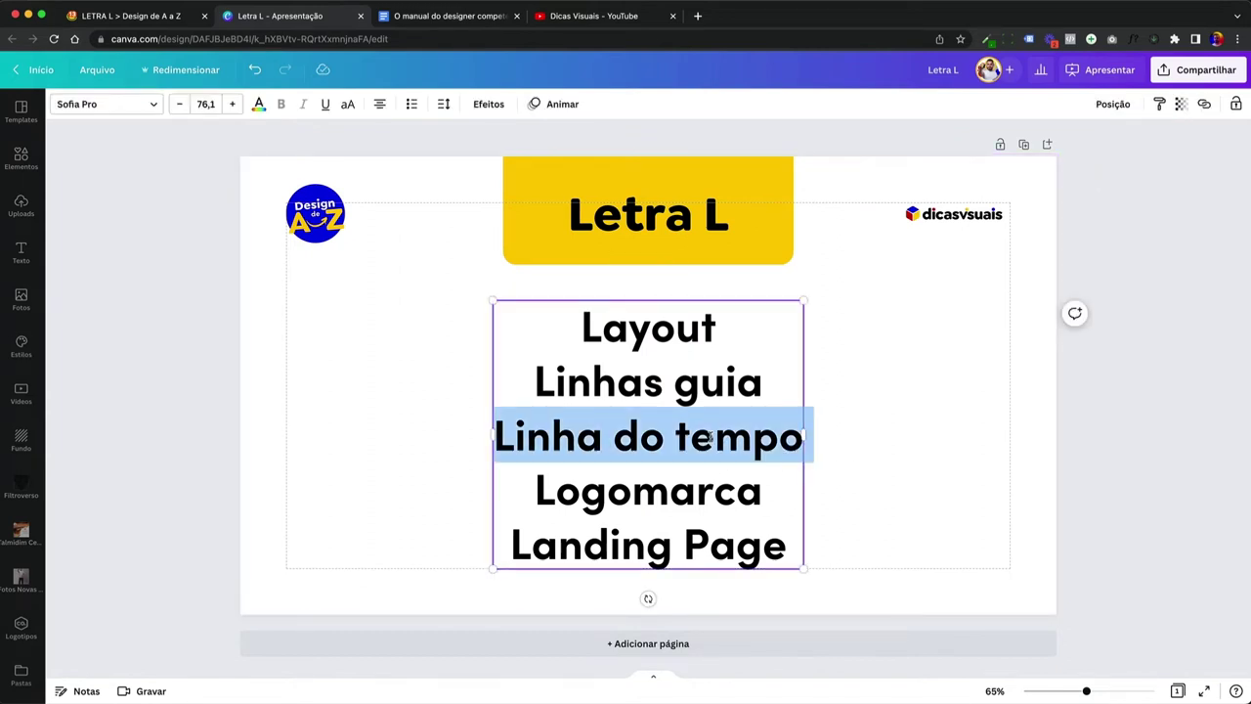
Step: Search Google for "timelime premiere" in a new browser tab and show the image results
click(697, 17)
text(timeline premiere)
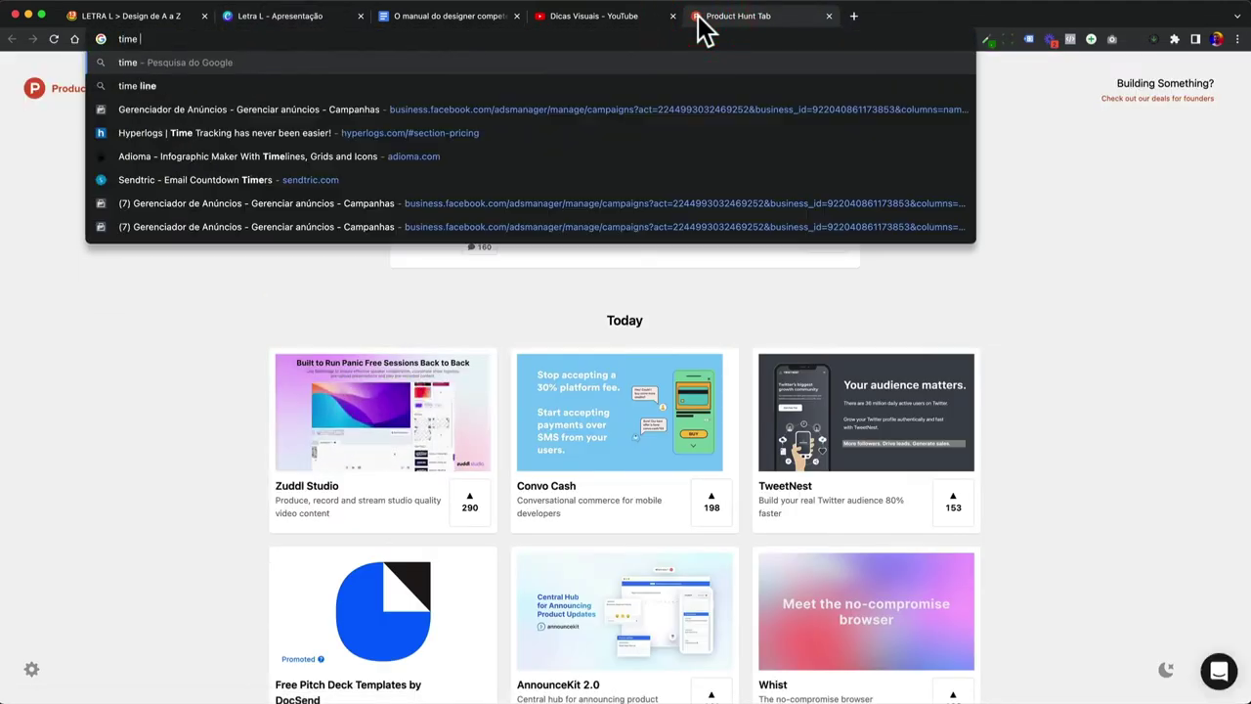
key(BackSpace)
text(lime premiere)
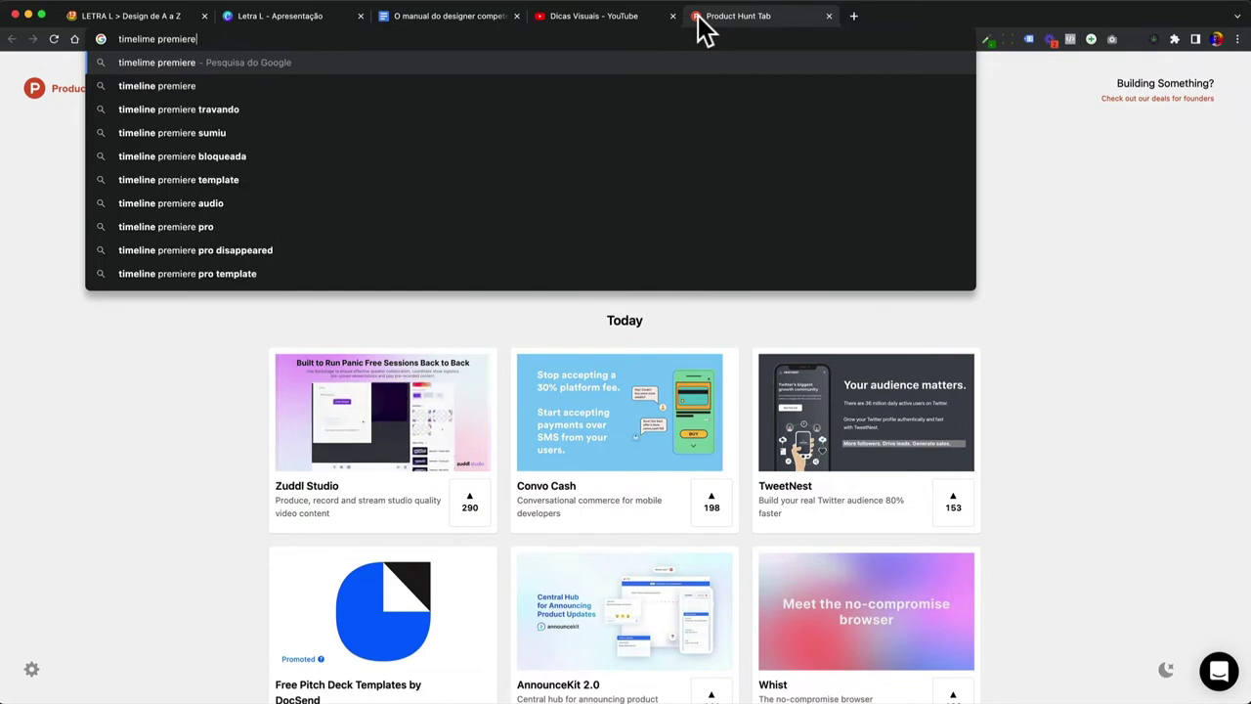
key(Return)
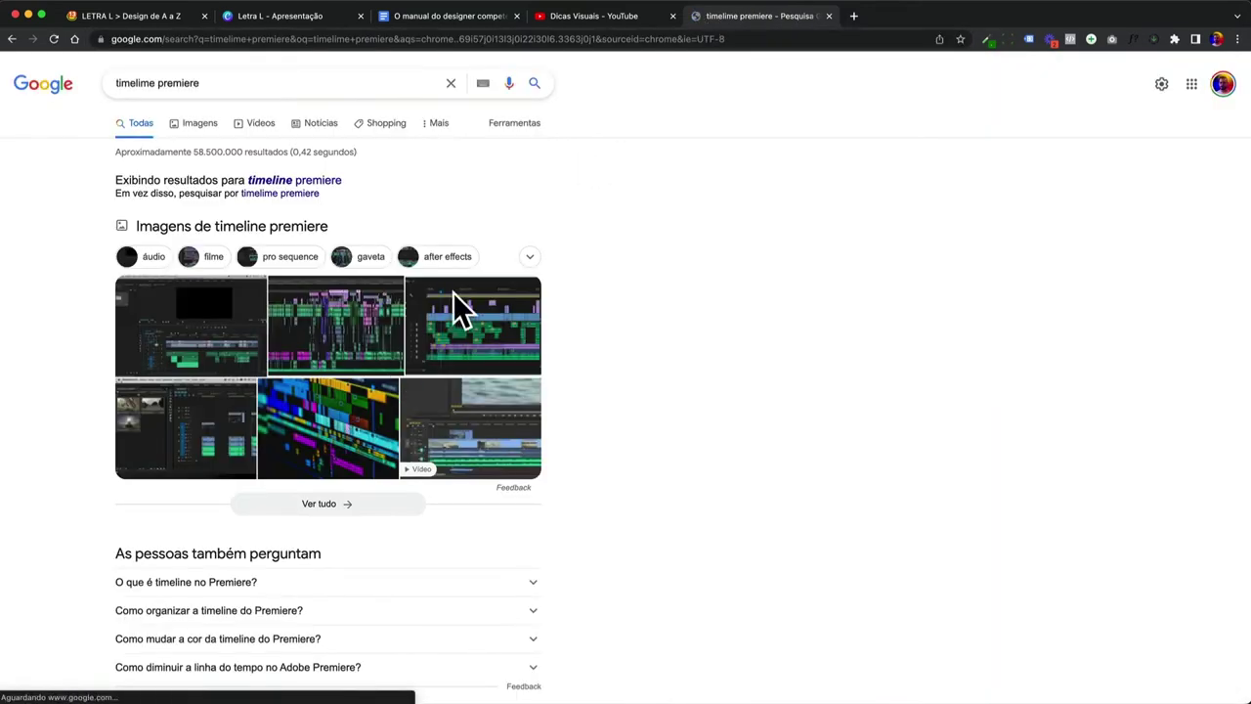
click(199, 123)
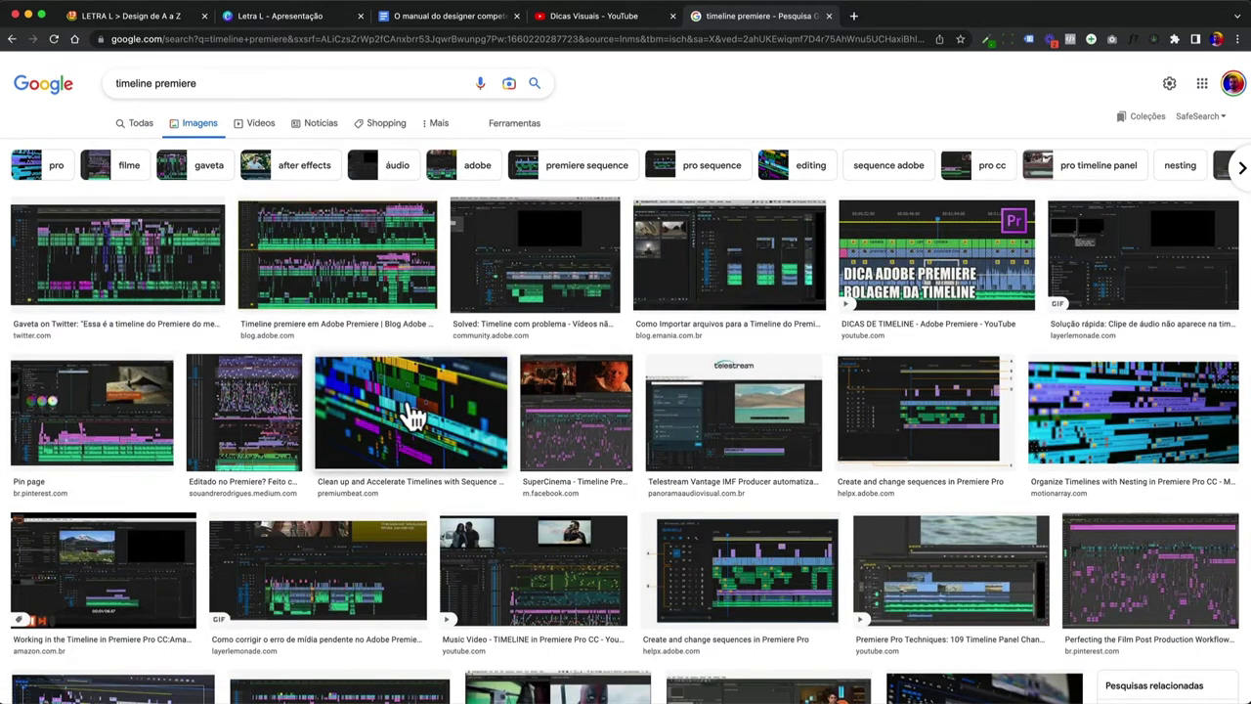
Step: Preview the PremiumBeat sequence nesting image and the Layer Lemonade Premiere Pro CC image among the timeline results
click(412, 410)
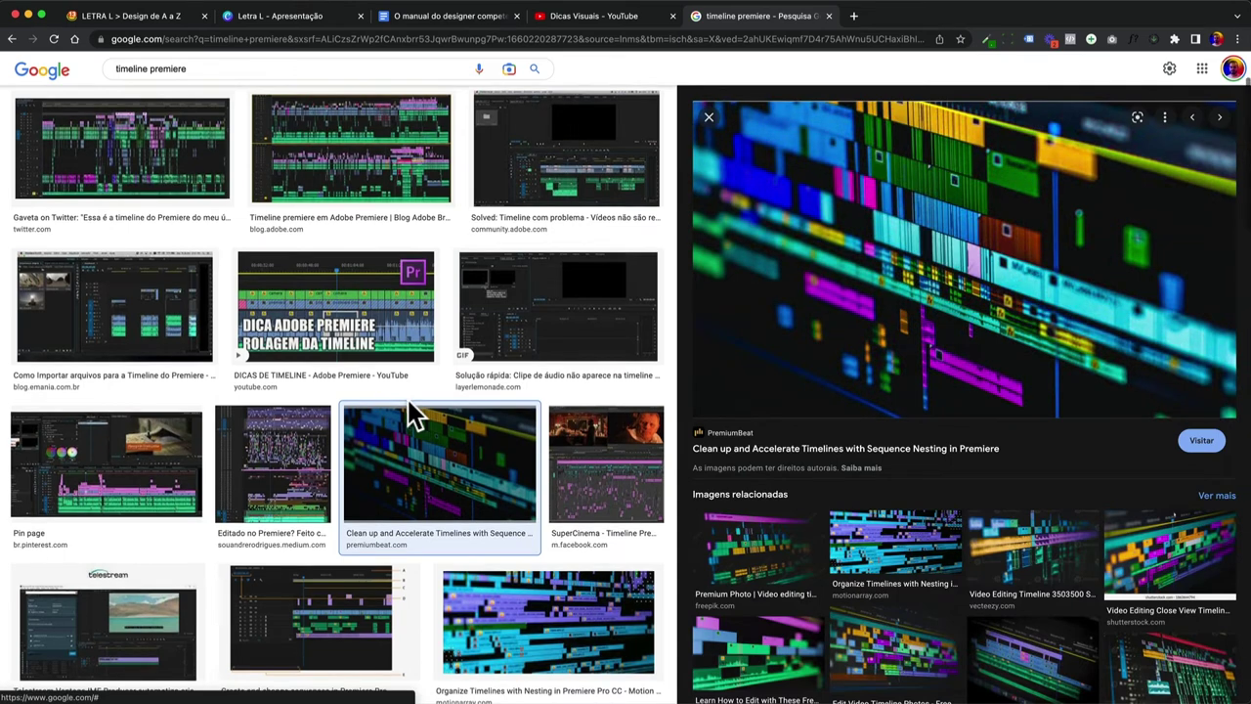
scroll(410, 406, down, 6)
scroll(411, 415, down, 2)
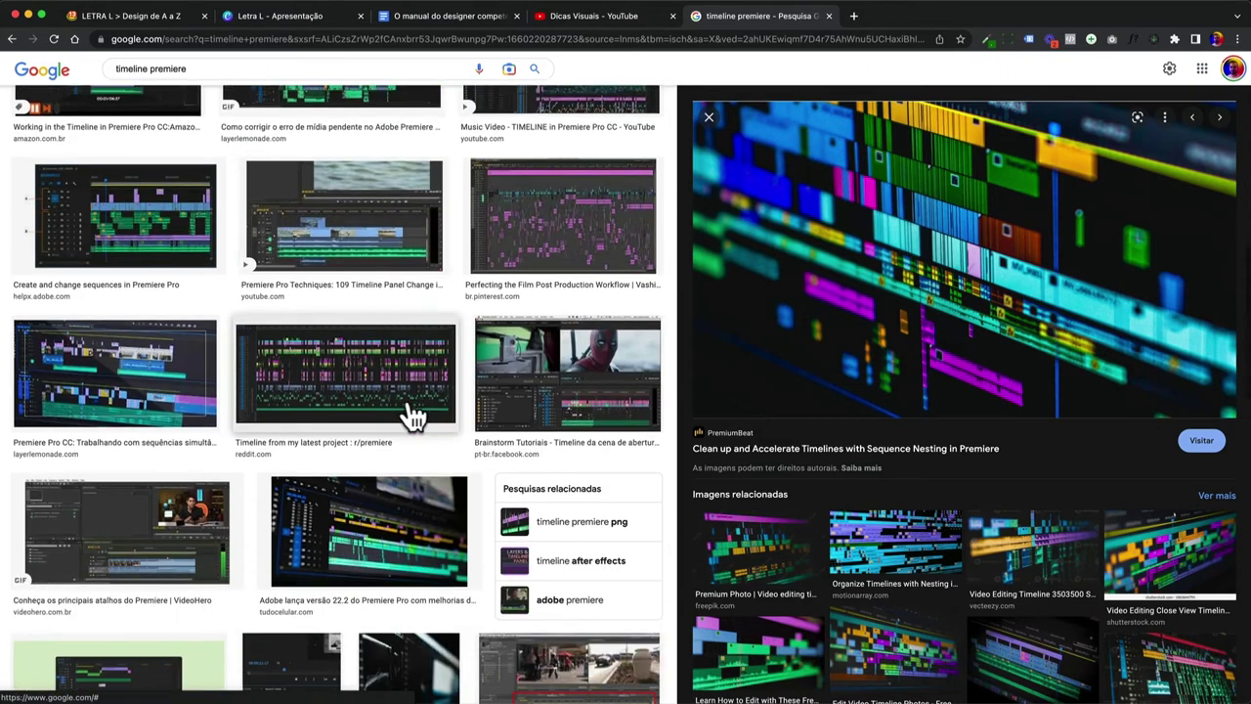
click(127, 430)
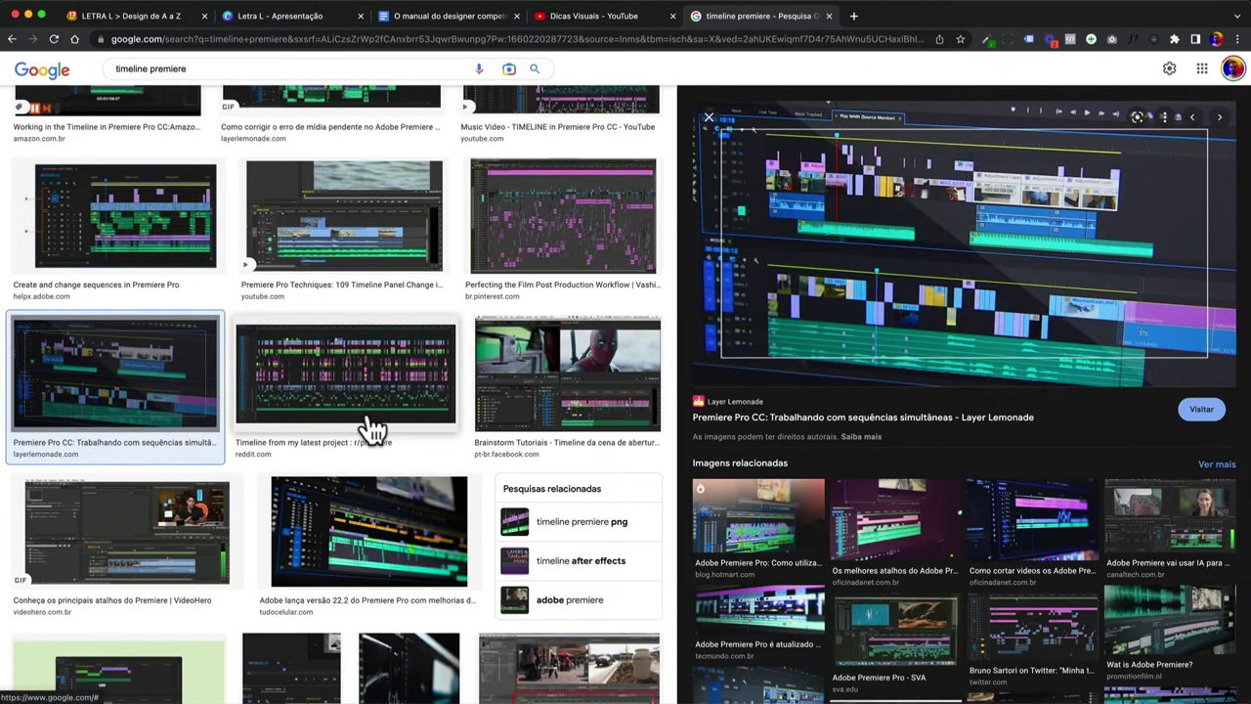
scroll(371, 430, up, 10)
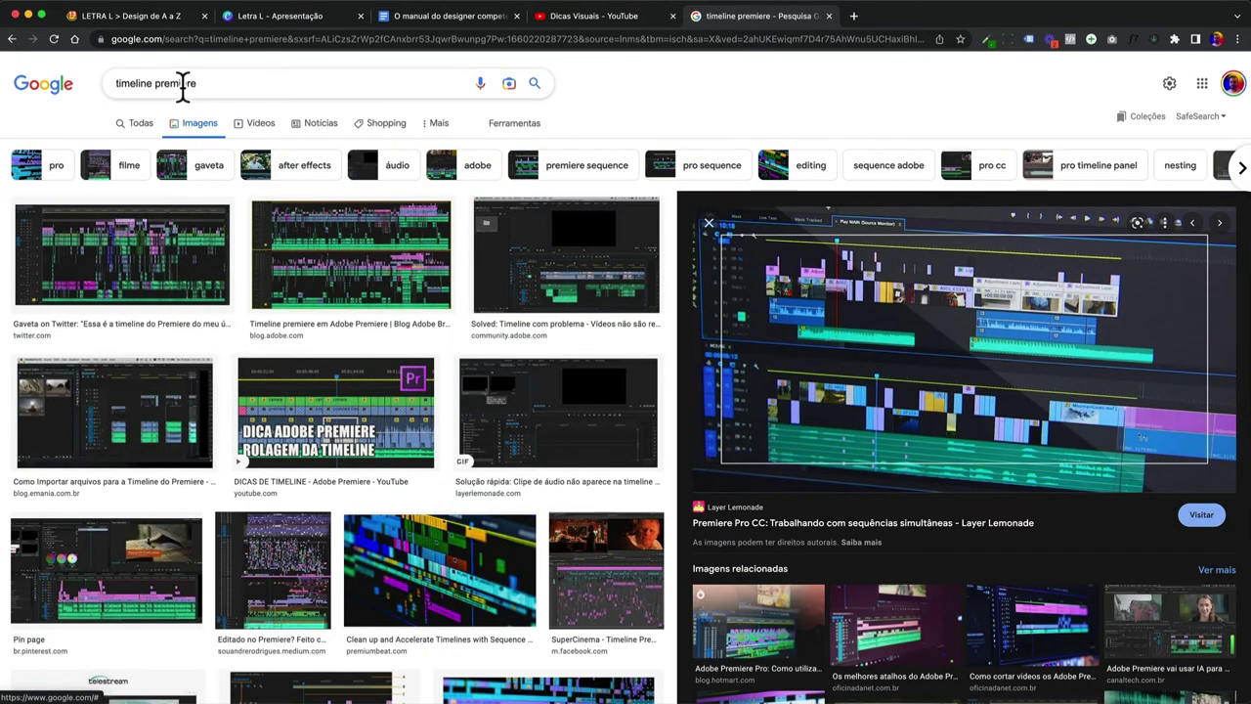
Step: Search the images for "timeline aftereffects" and preview the eduCBA After Effects Timeline image
double_click(182, 83)
text(afteree)
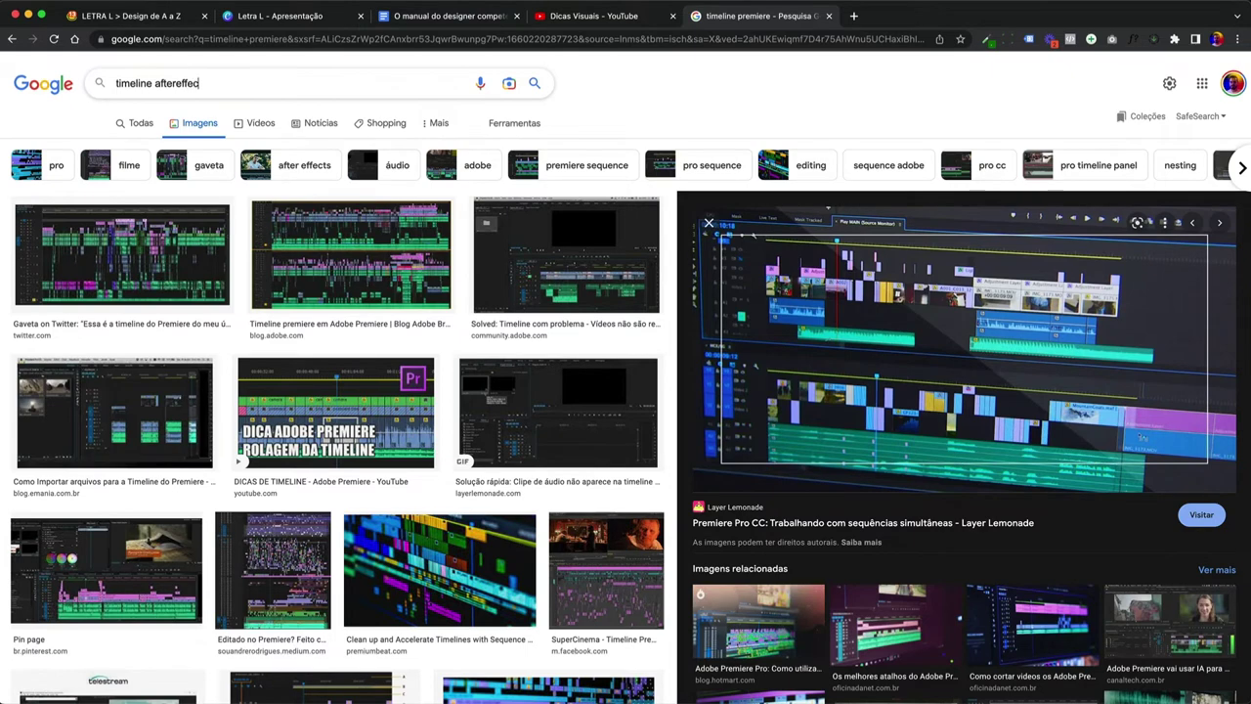
text(fects)
key(Return)
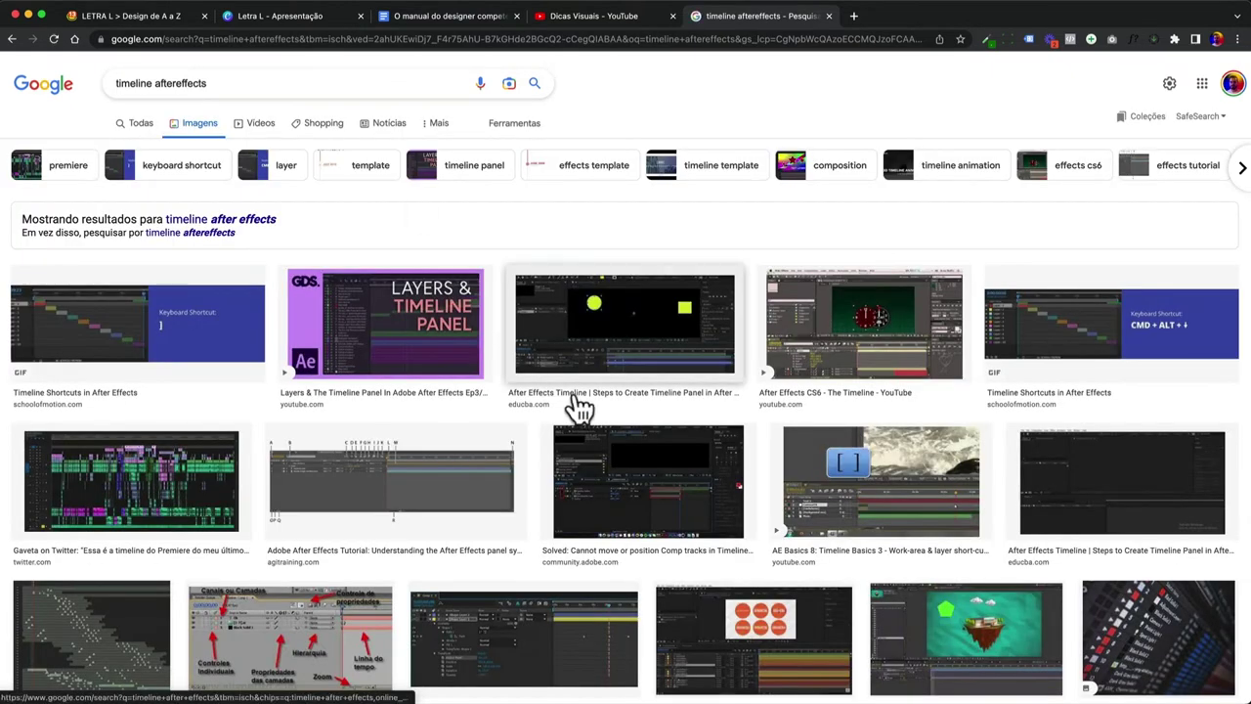
click(597, 376)
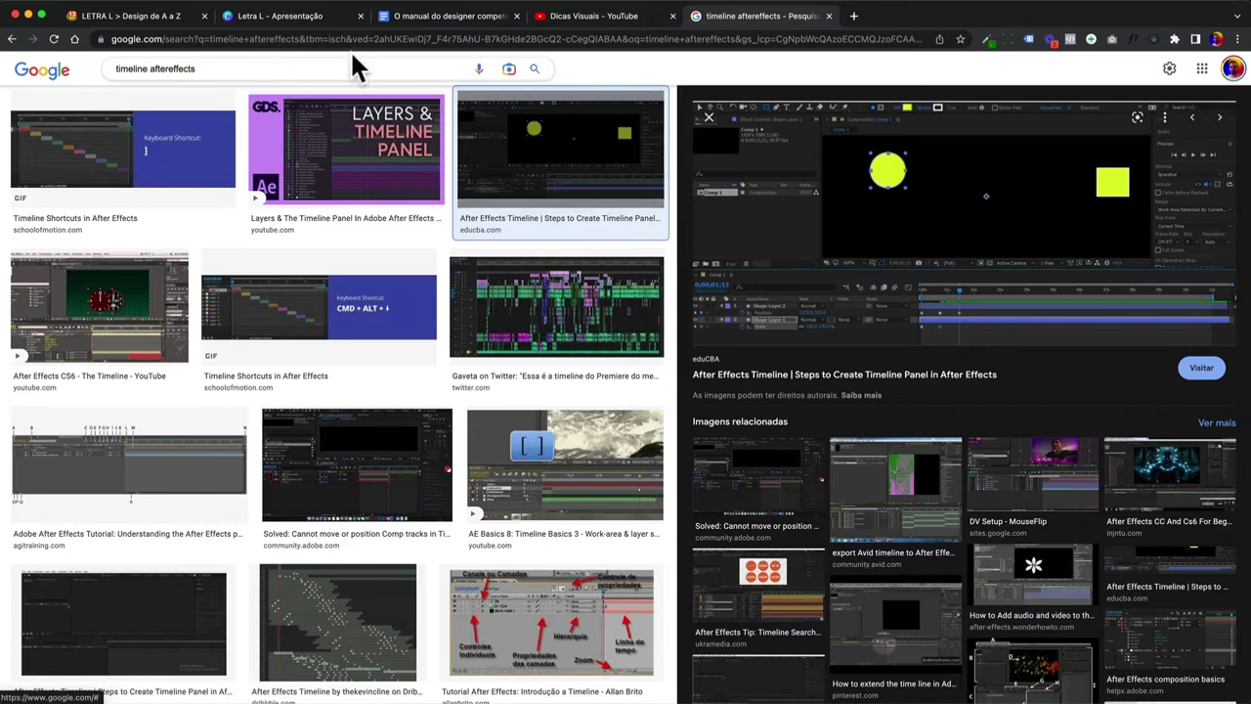
Step: Return to the Letra L presentation and open the Canva home page in a separate tab
click(302, 17)
click(39, 71)
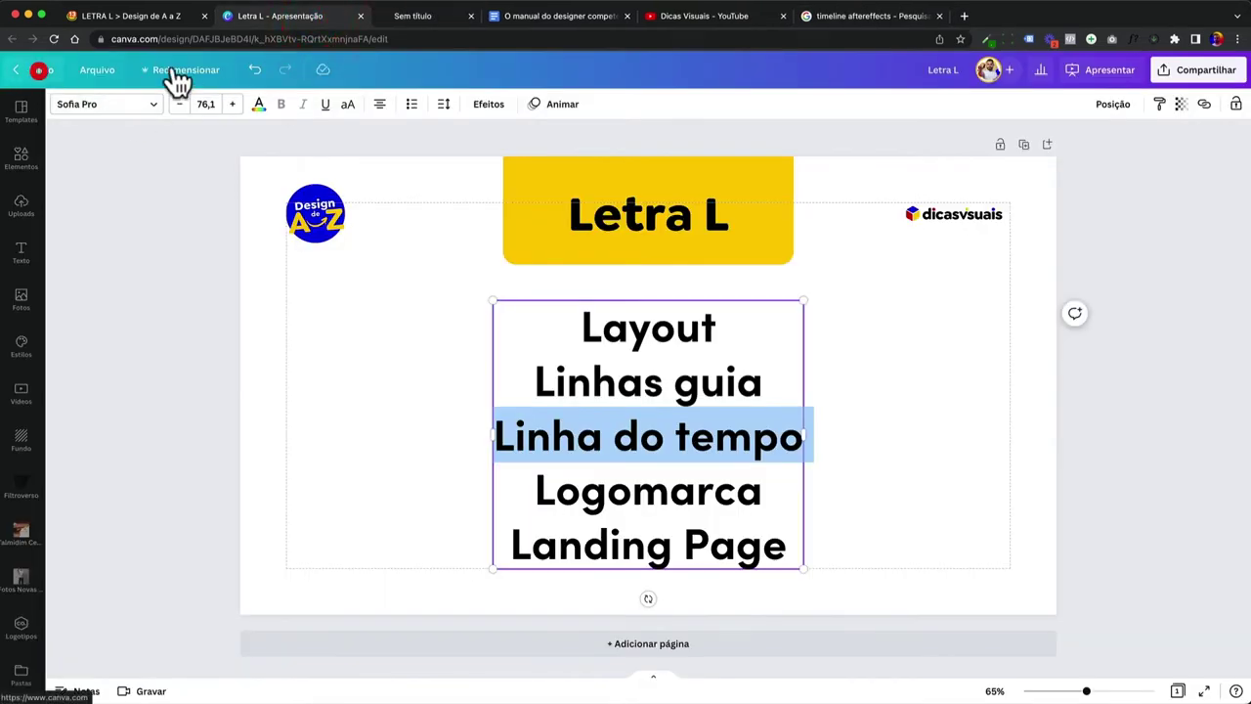
click(410, 17)
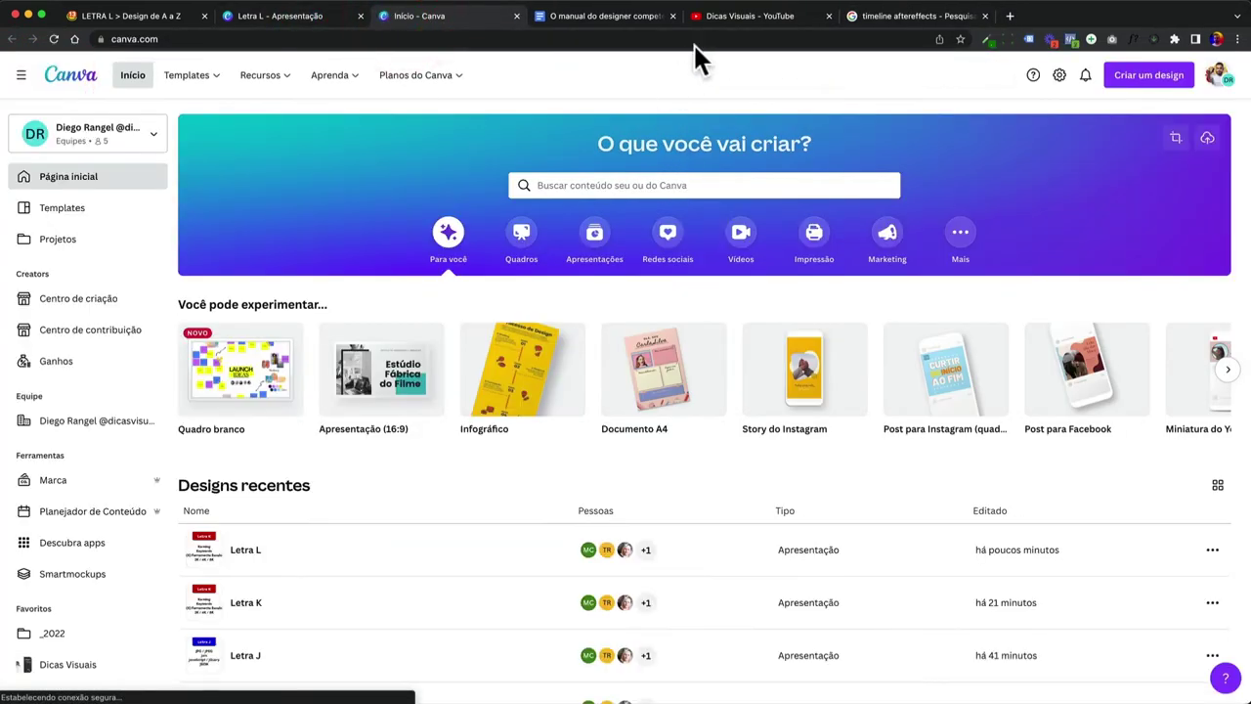
Step: Search the Dicas Visuais YouTube channel for "video" and examine the Canva and Figma video lessons, then go back
click(728, 17)
click(803, 345)
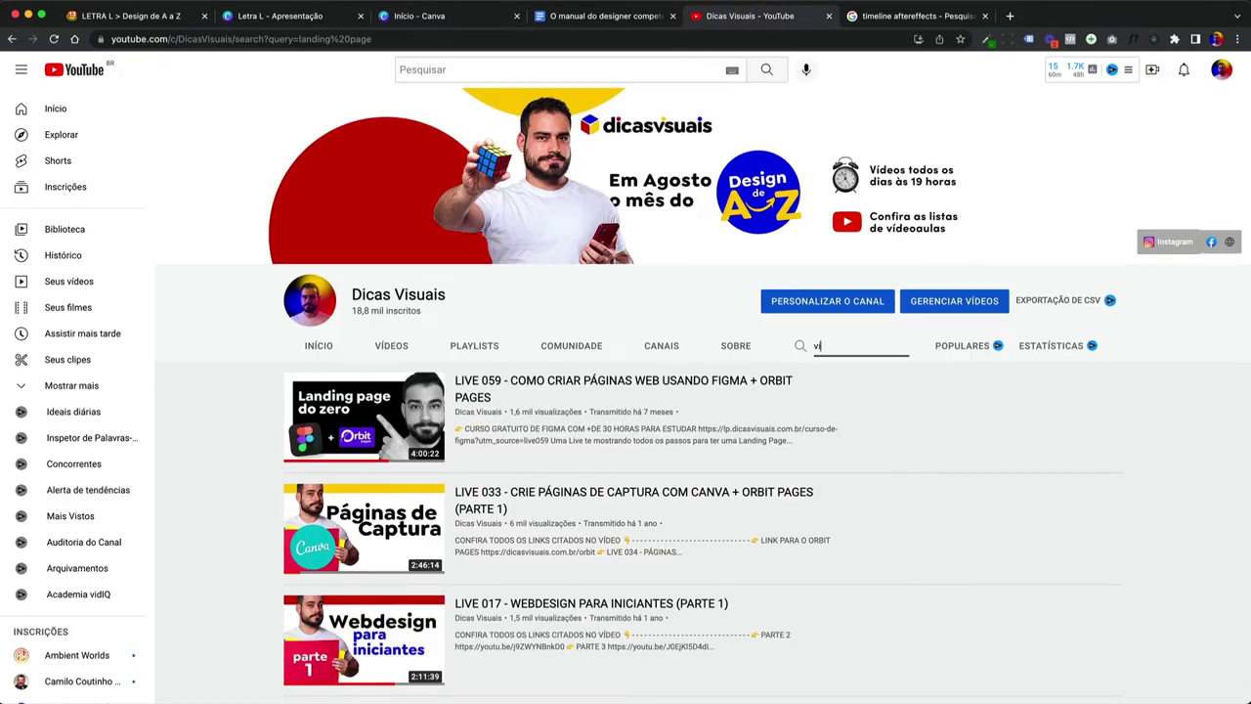
scroll(784, 328, down, 1)
mouse_move(354, 394)
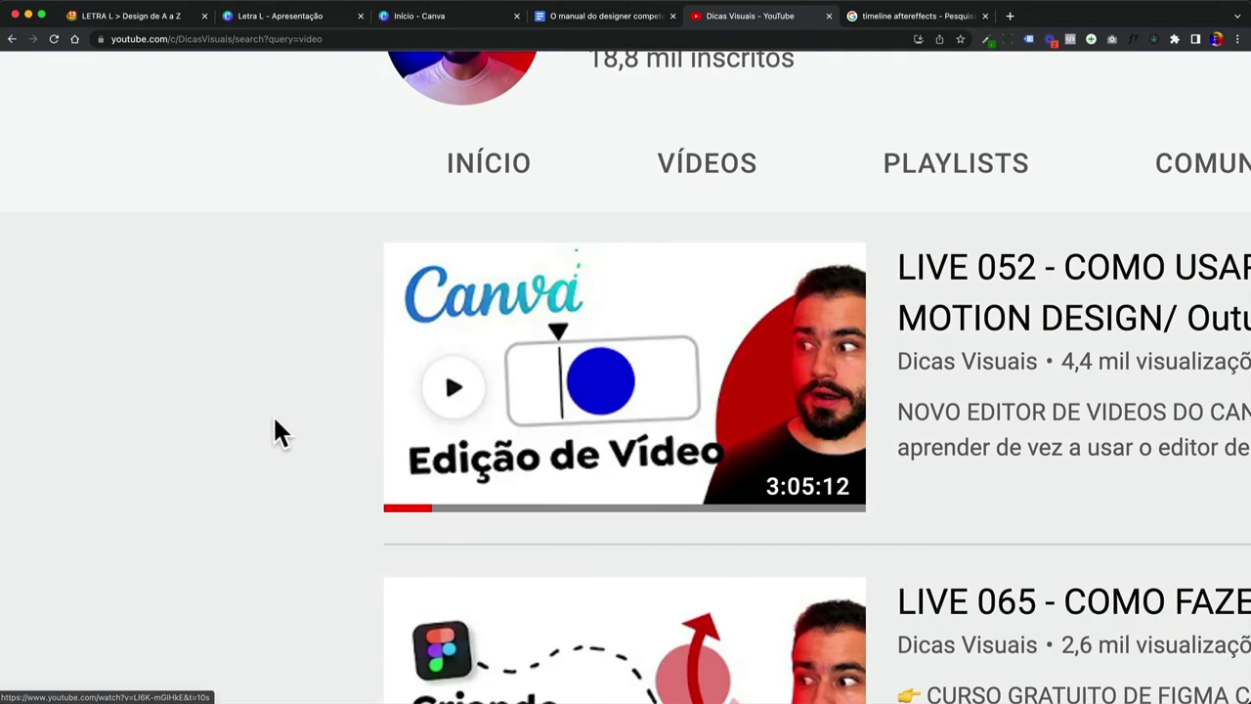
scroll(279, 422, down, 5)
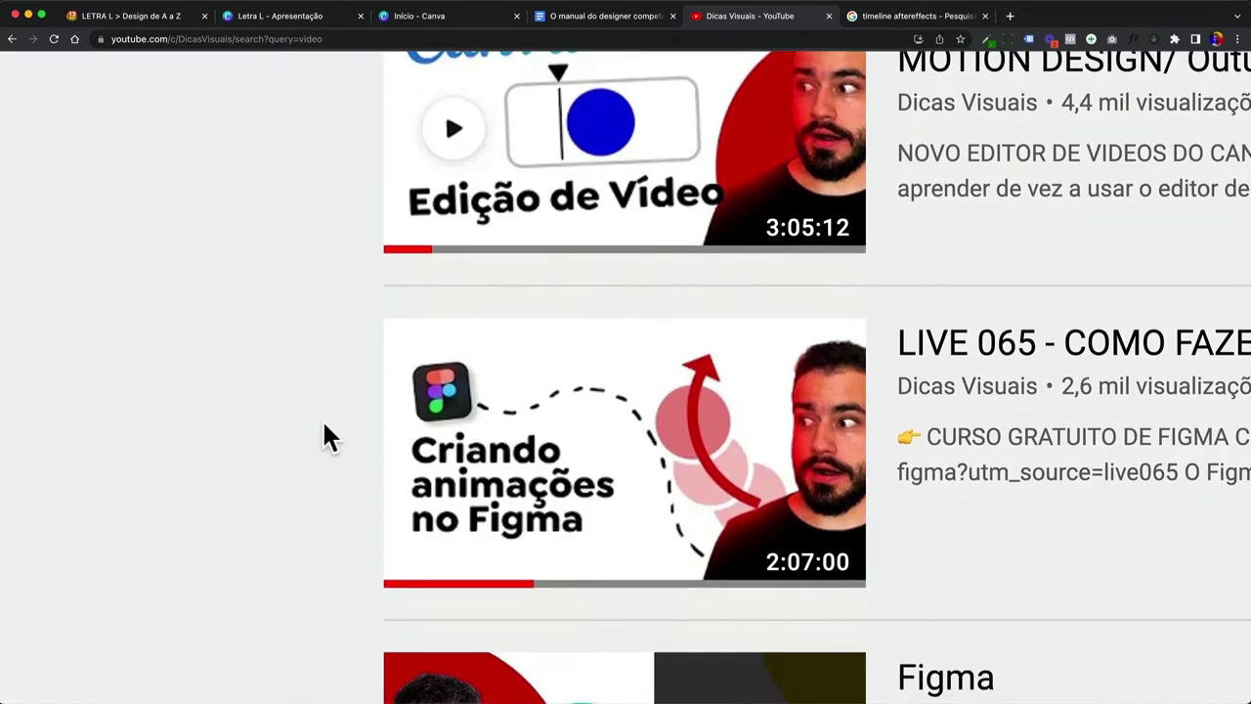
mouse_move(605, 466)
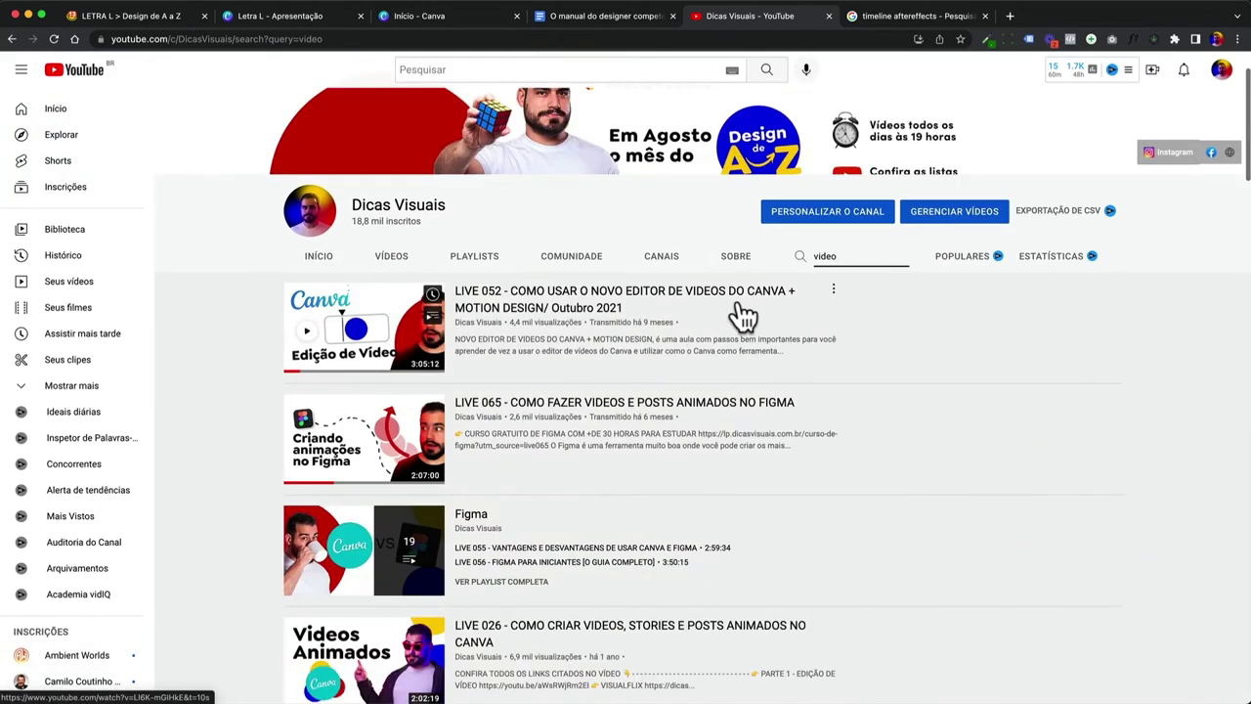
click(14, 39)
Step: Create a new blank Vídeo design from the video category on the Canva home page
click(480, 19)
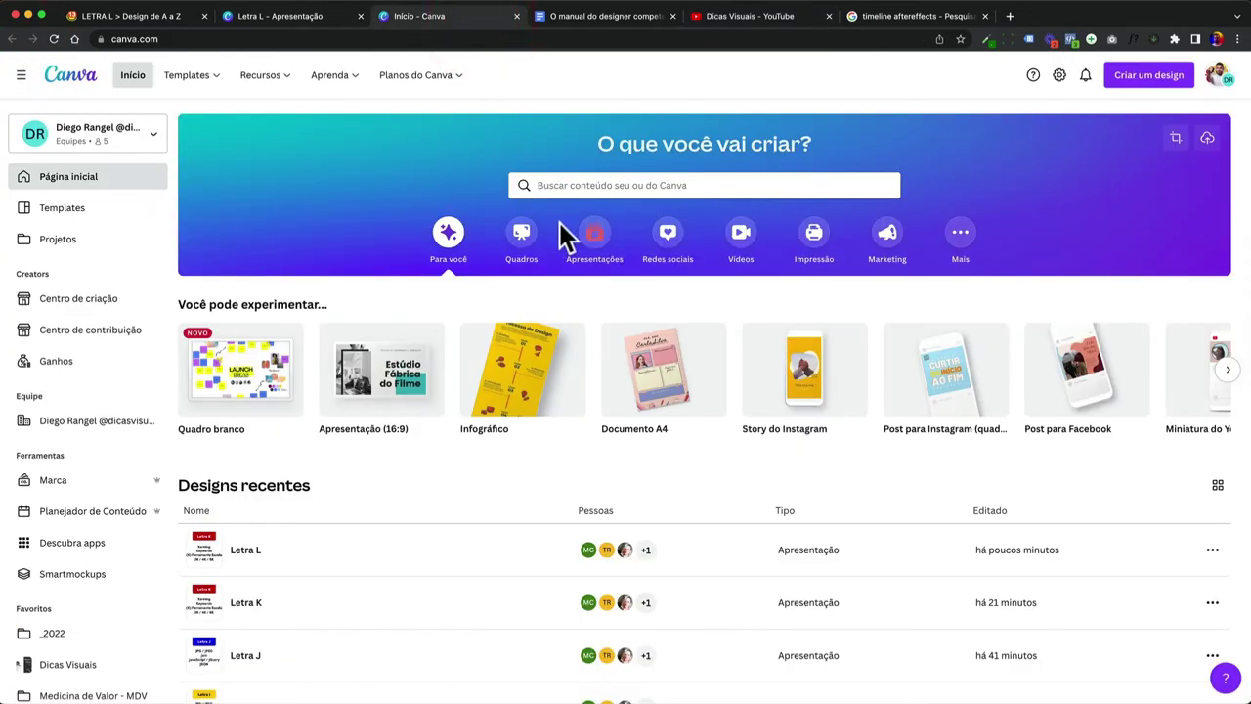
click(740, 235)
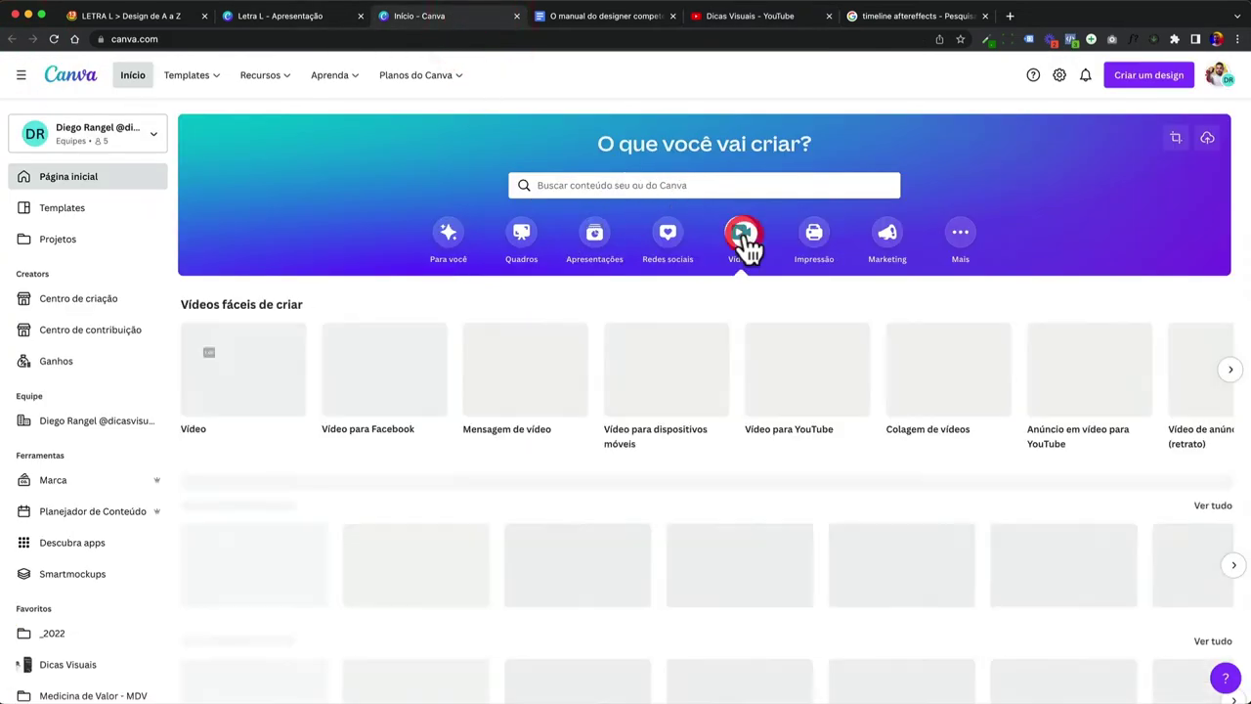
click(246, 386)
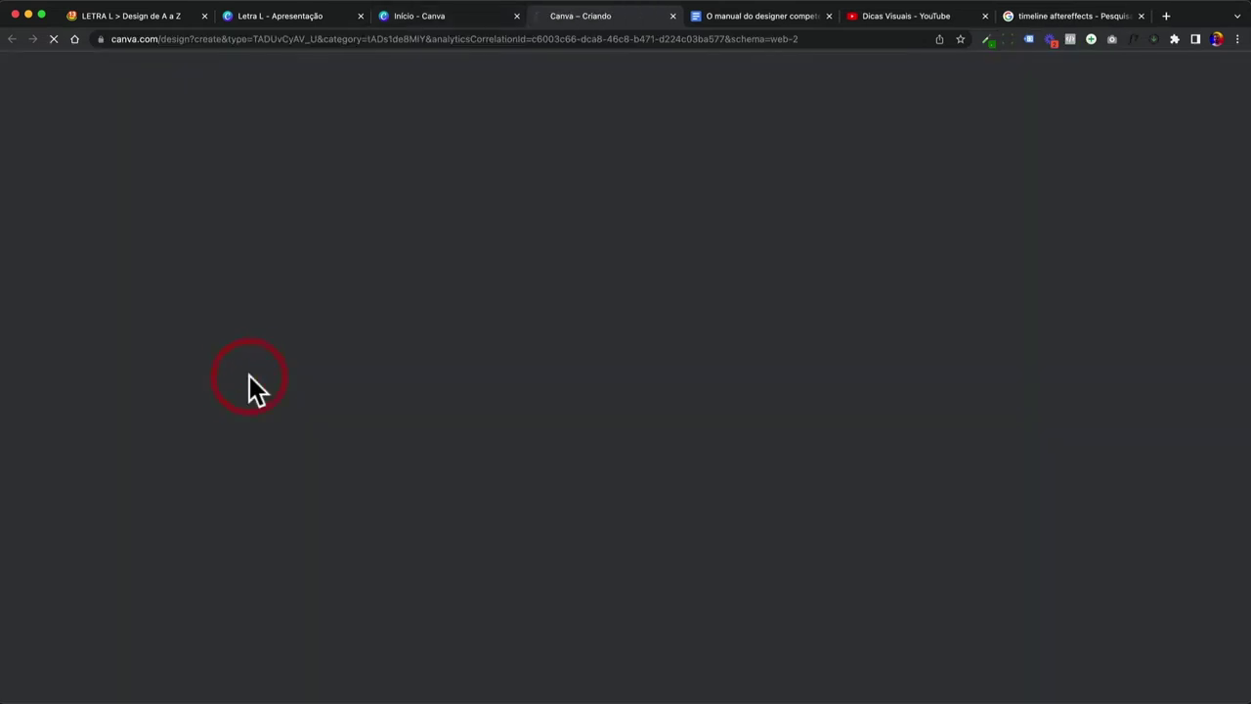